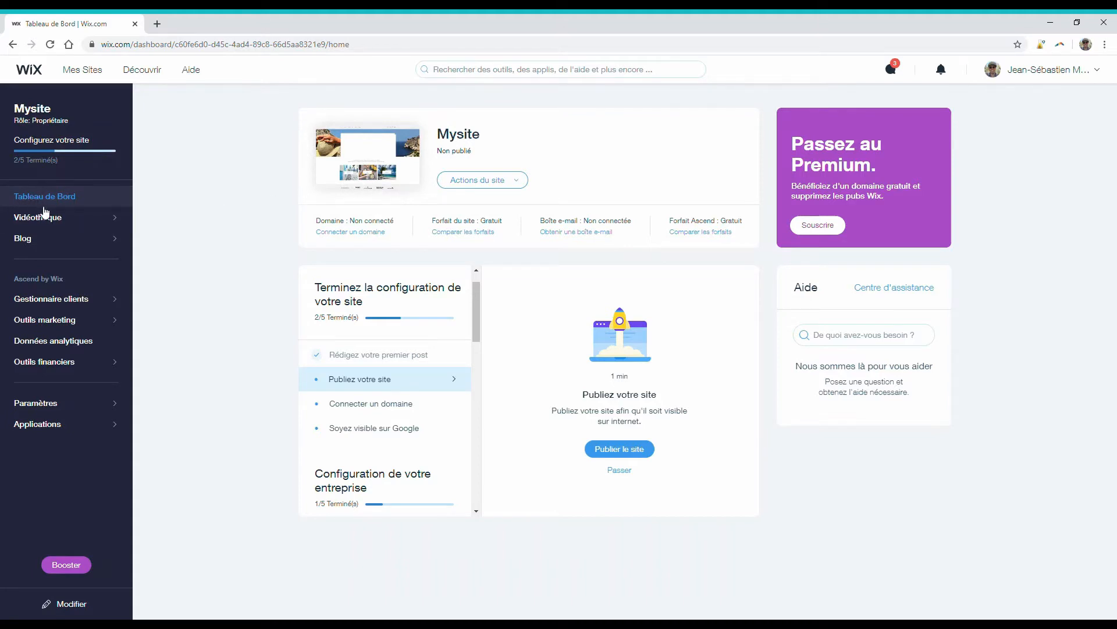
Create a new blog post and paste the copied article text into its body
left_click(106, 245)
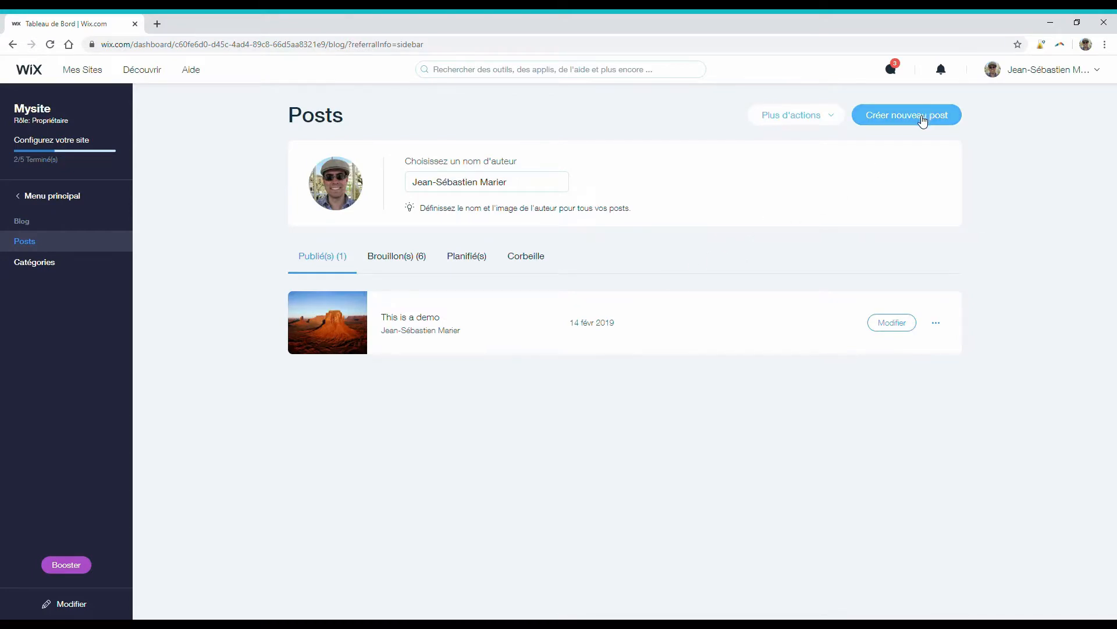
left_click(922, 120)
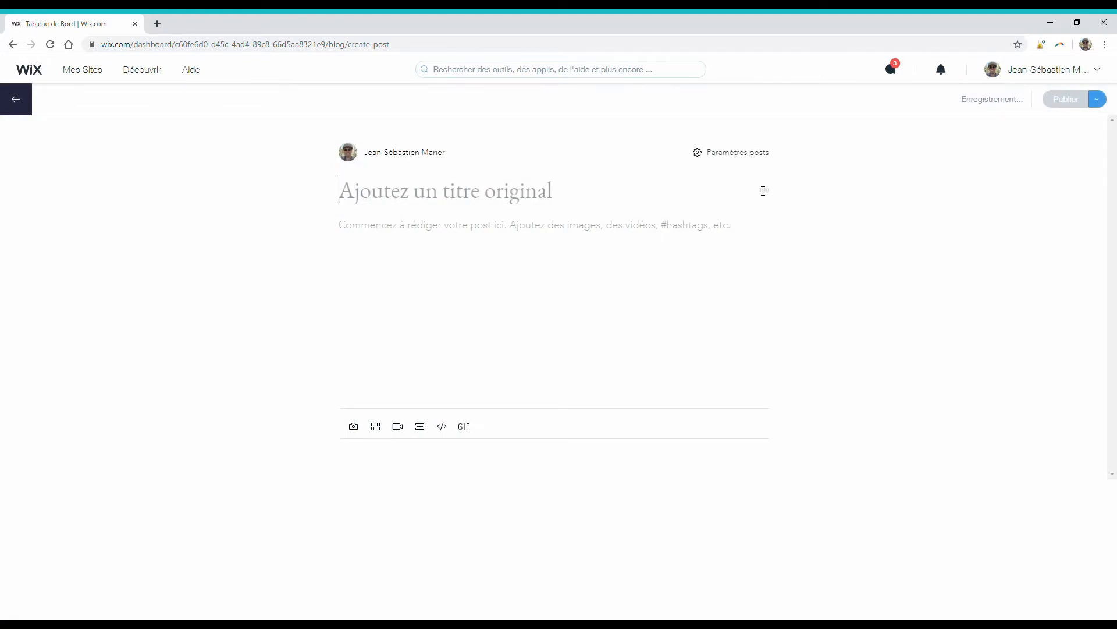
left_click(711, 240)
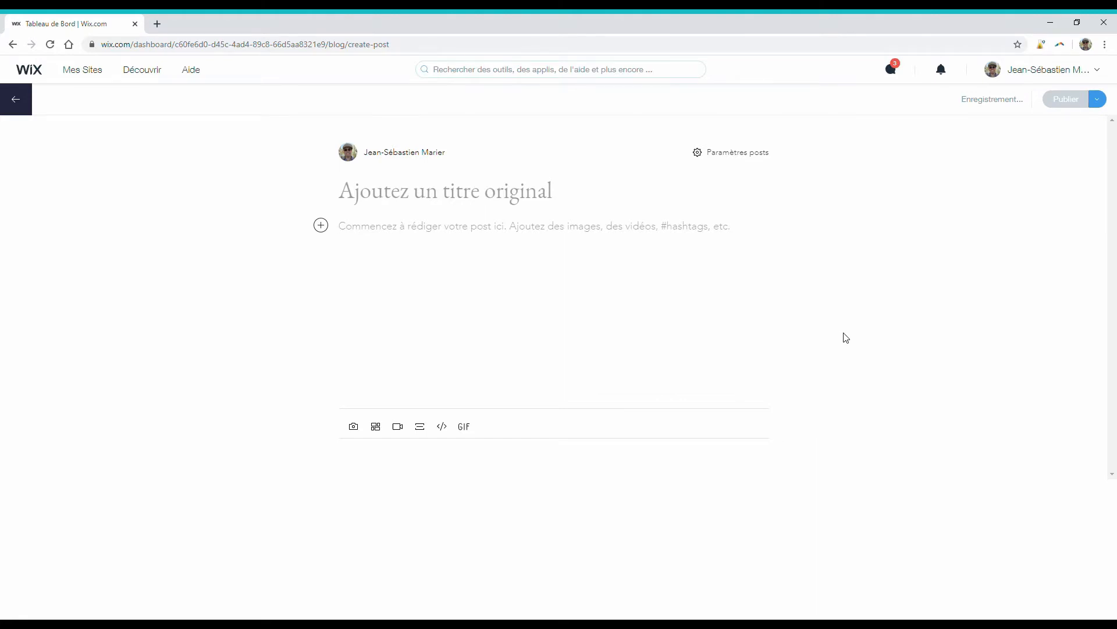
key("ctrl+v")
scroll(844, 334, "up", 3)
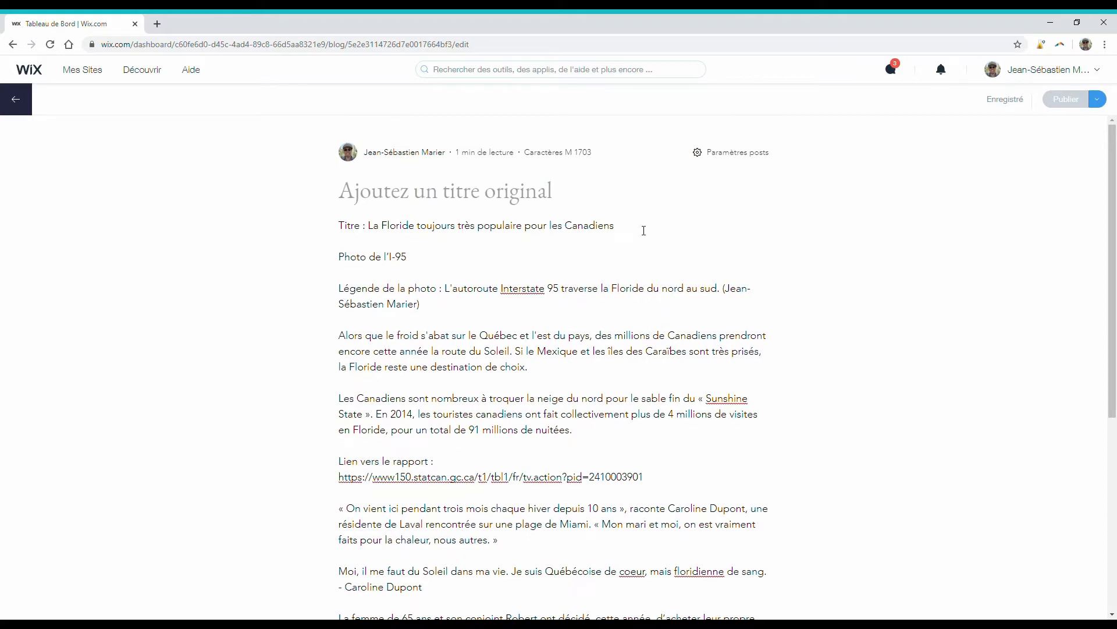
Move the headline "La Floride toujours très populaire pour les Canadiens" from the body into the post title and delete the leftover "Titre :" label
left_click_drag(644, 230, 375, 233)
key("ctrl+x")
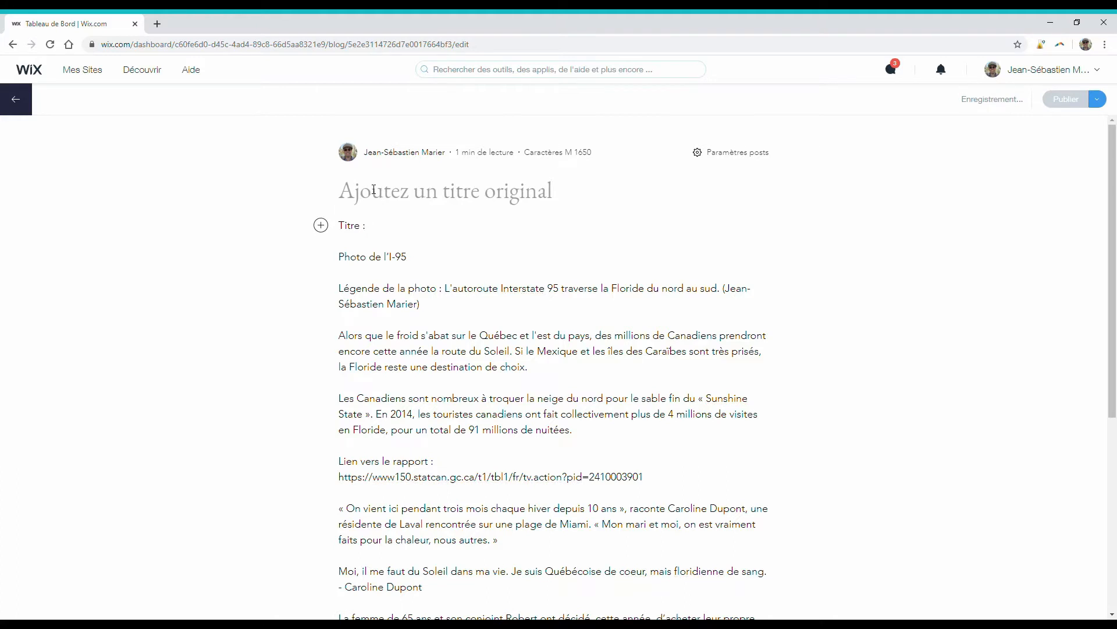
left_click(373, 198)
key("ctrl+v")
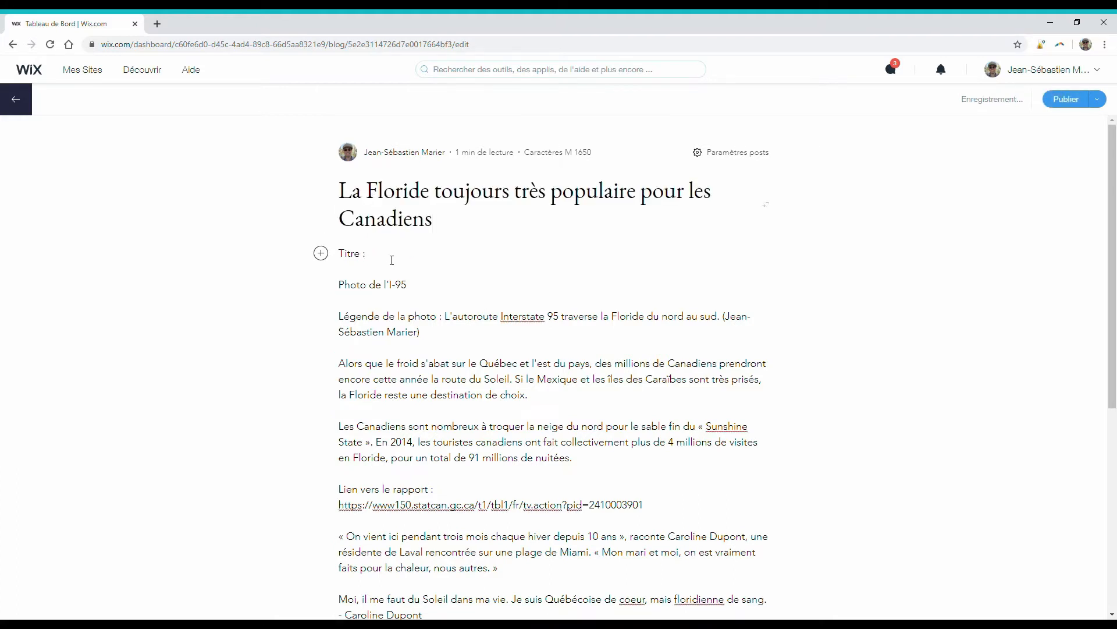
left_click(385, 263)
left_click_drag(384, 262, 323, 253)
key("BackSpace")
On the empty line above "Photo de l'I-95", start adding an image and upload JSM_7620.jpg from the Bureau folder to the site files
left_click_drag(414, 288, 318, 291)
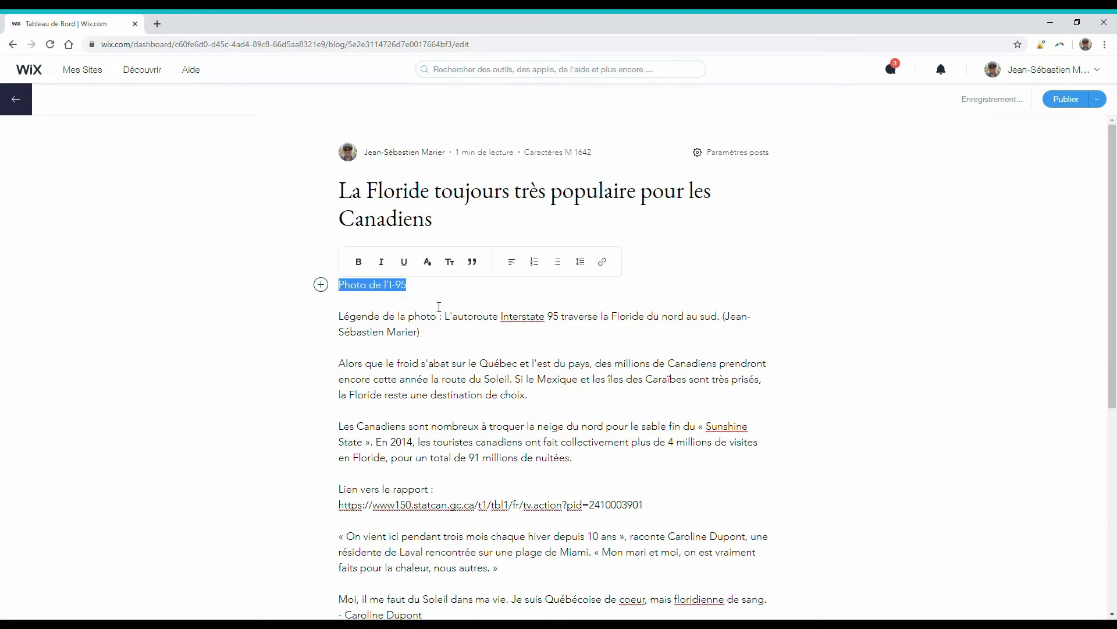
left_click(432, 326)
left_click(350, 250)
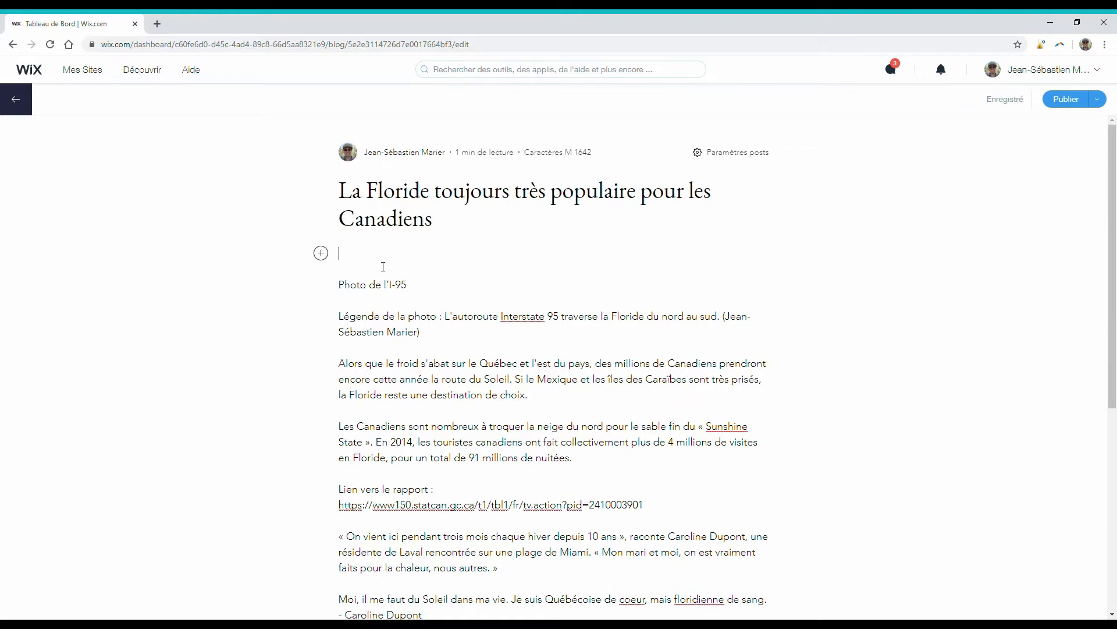
left_click(350, 263)
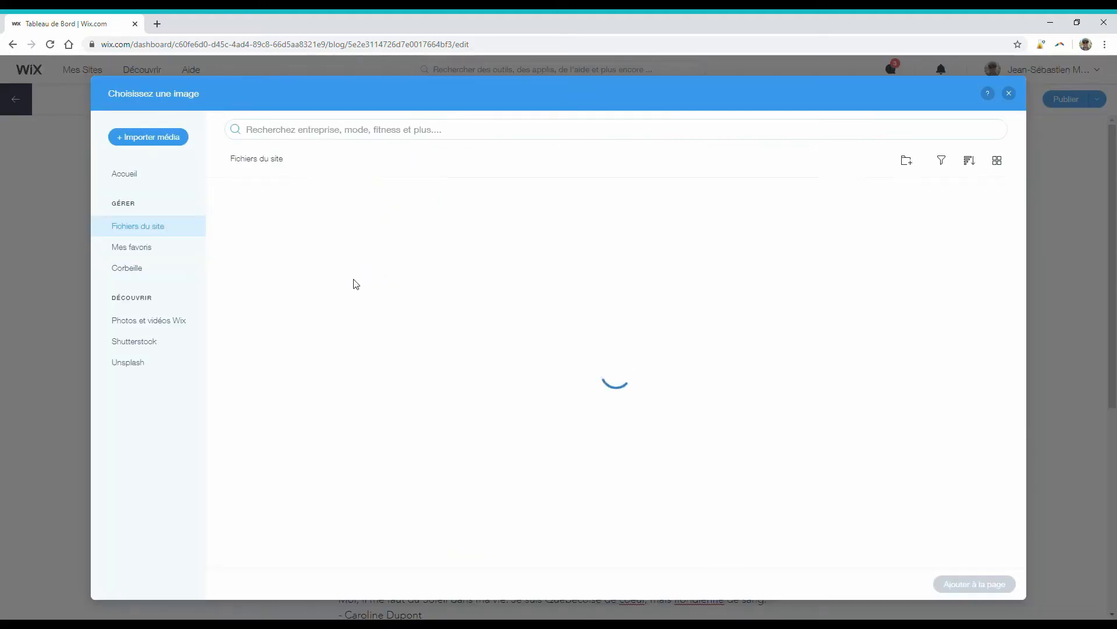
left_click(150, 139)
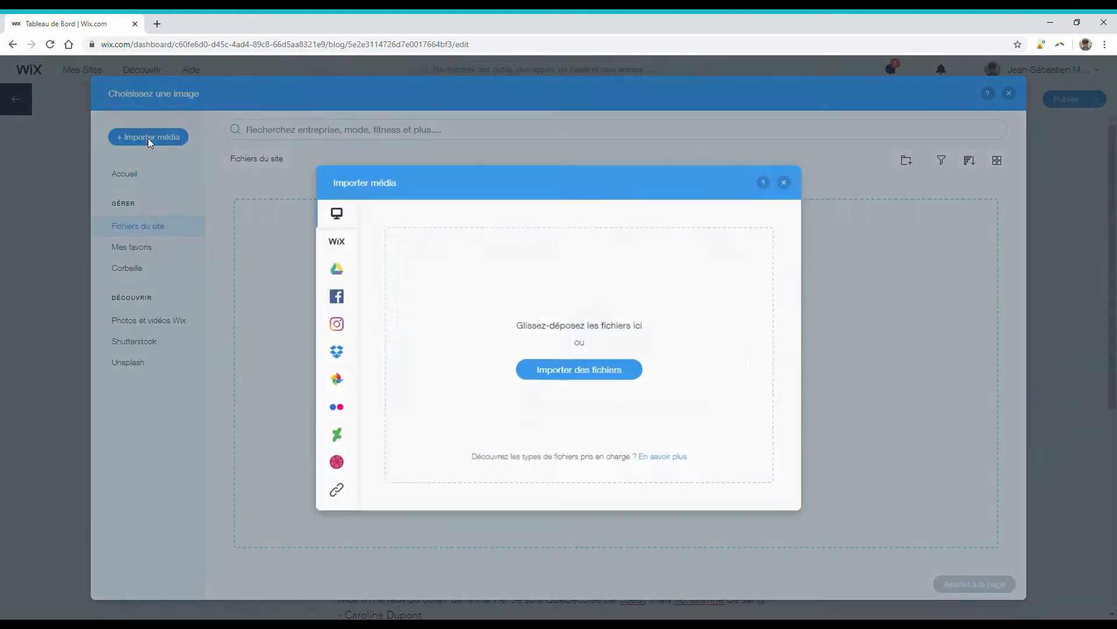
left_click(579, 373)
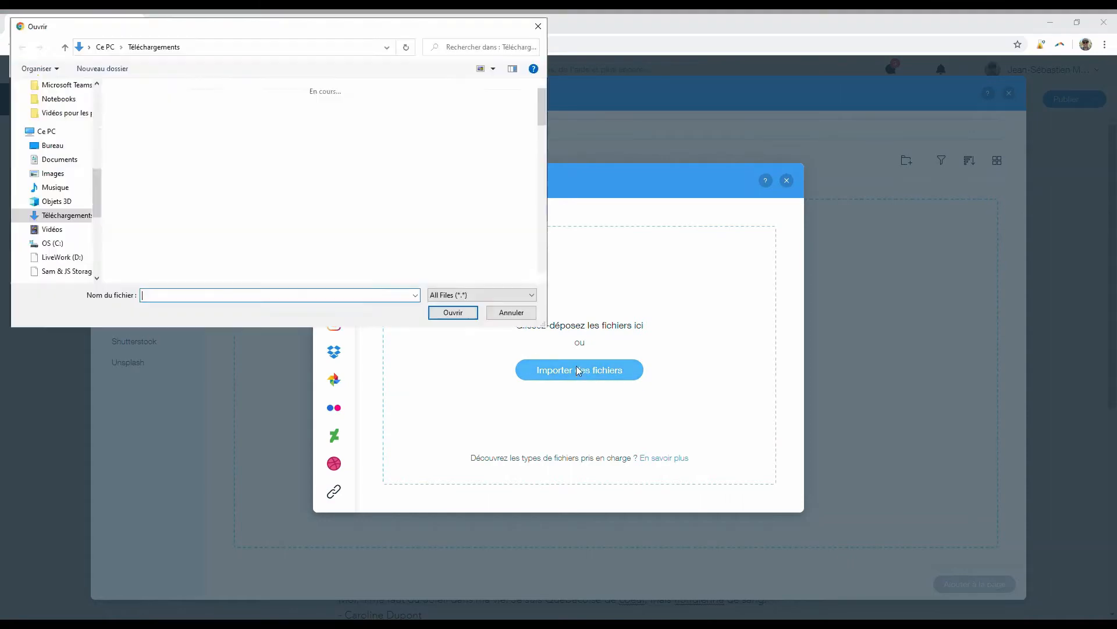
left_click(59, 203)
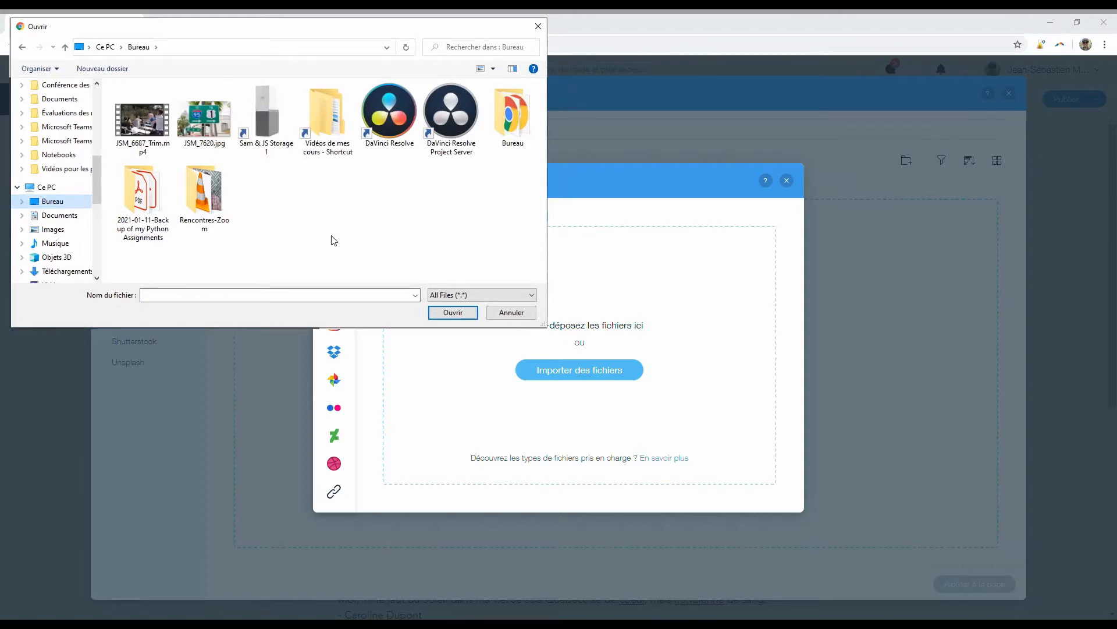
left_click(198, 124)
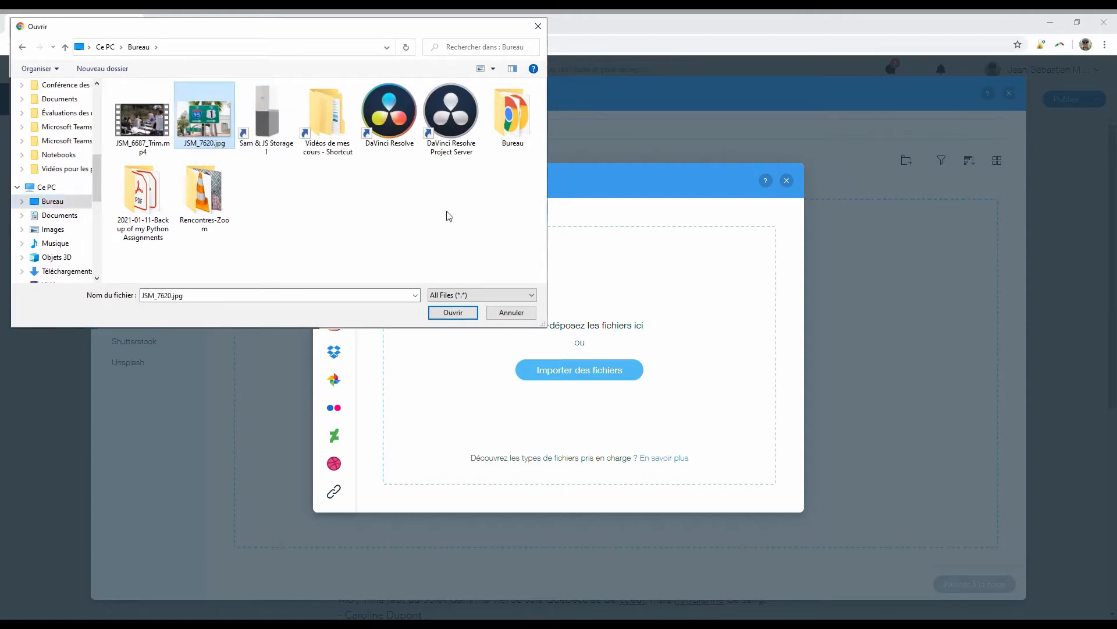
left_click(458, 313)
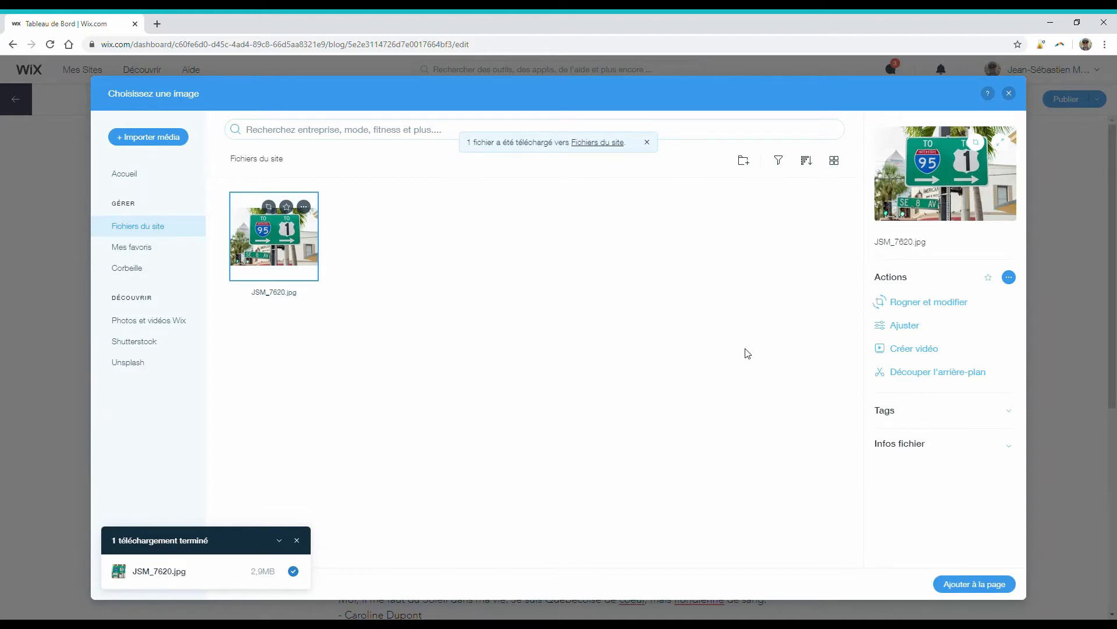
Crop the uploaded road sign photo to a 16:9 ratio and reposition it within the crop frame
left_click(908, 308)
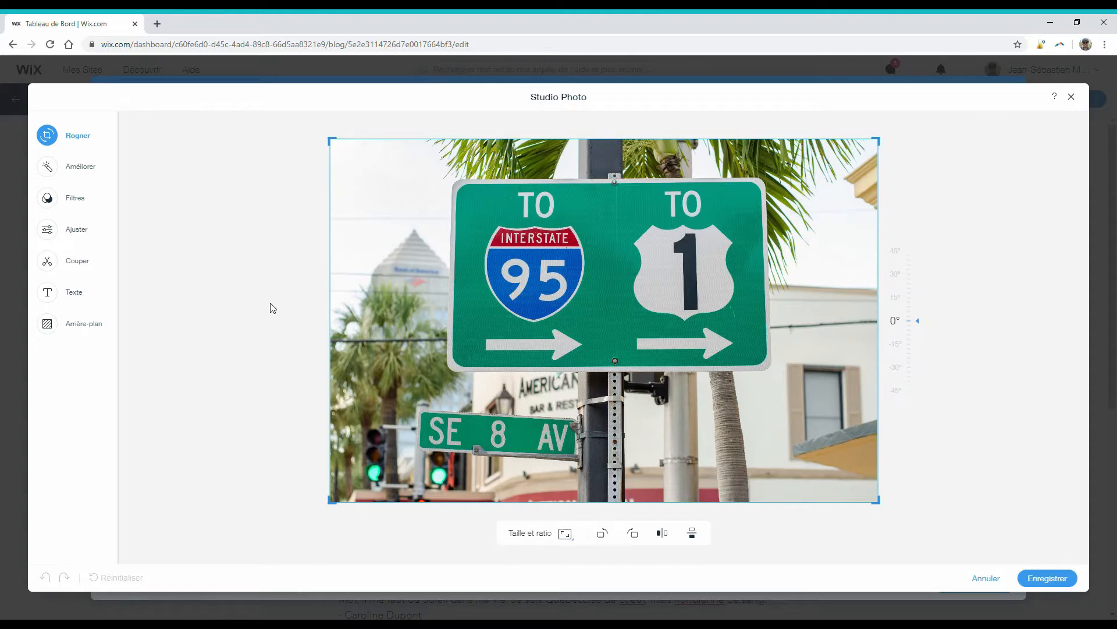
left_click(567, 536)
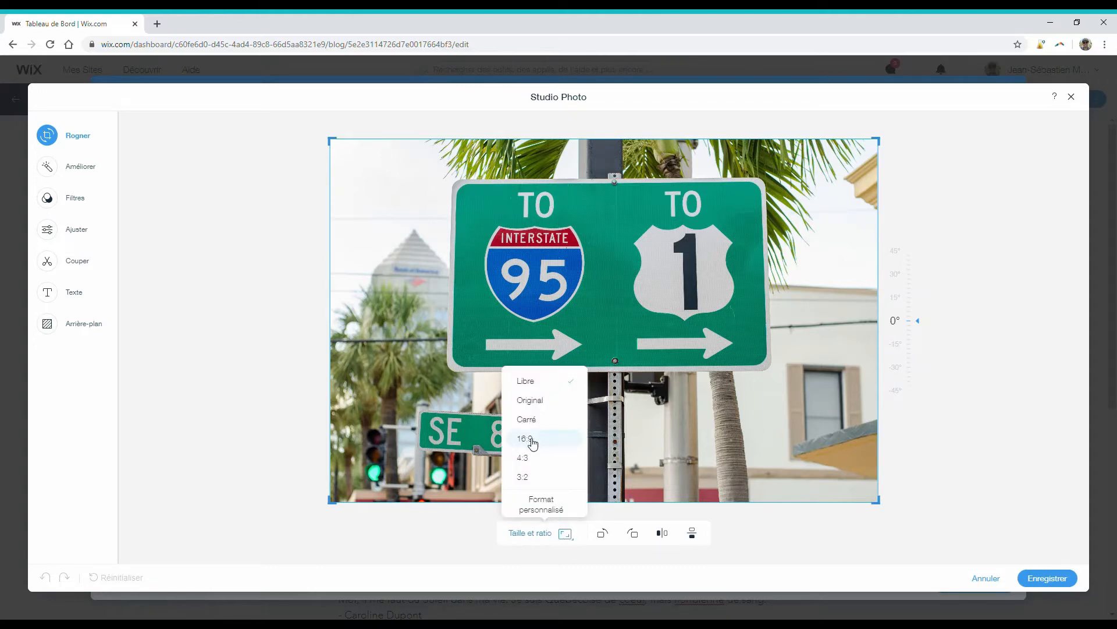
left_click(575, 438)
left_click_drag(692, 299, 688, 312)
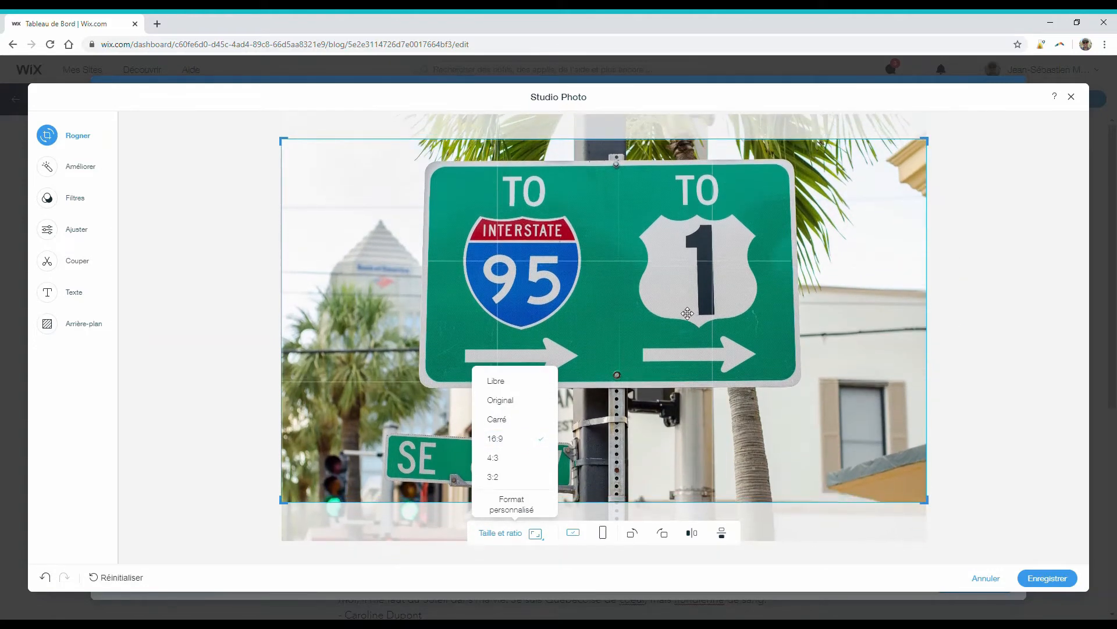
left_click(167, 493)
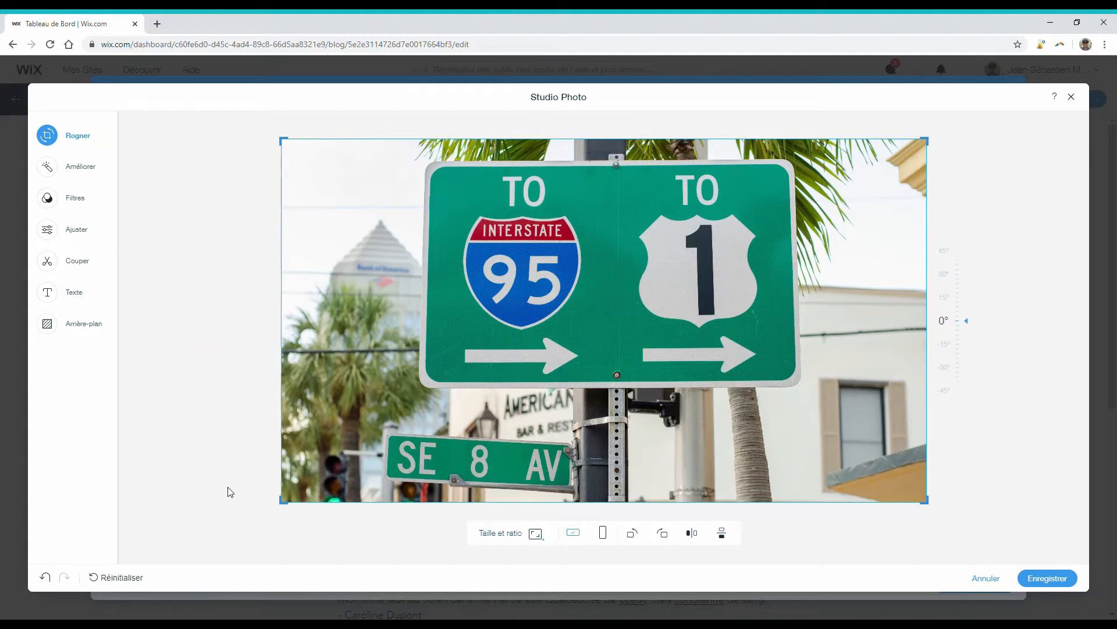
Apply automatic enhancement to the photo, slightly raise its brightness and contrast, and strongly lower the highlights (Tons clairs)
left_click(67, 169)
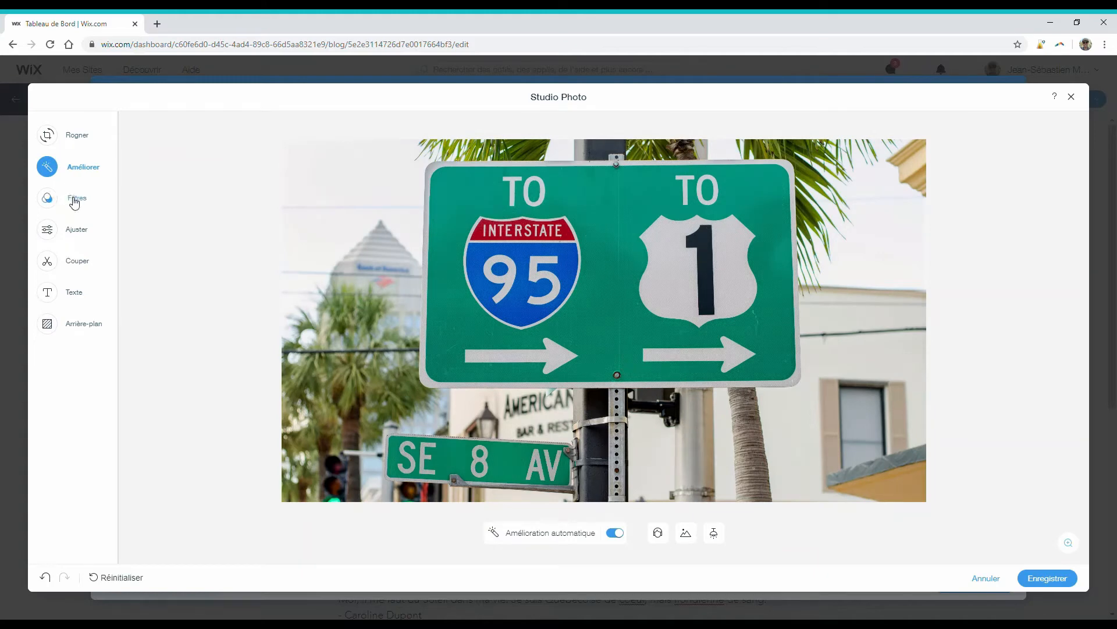
left_click(76, 232)
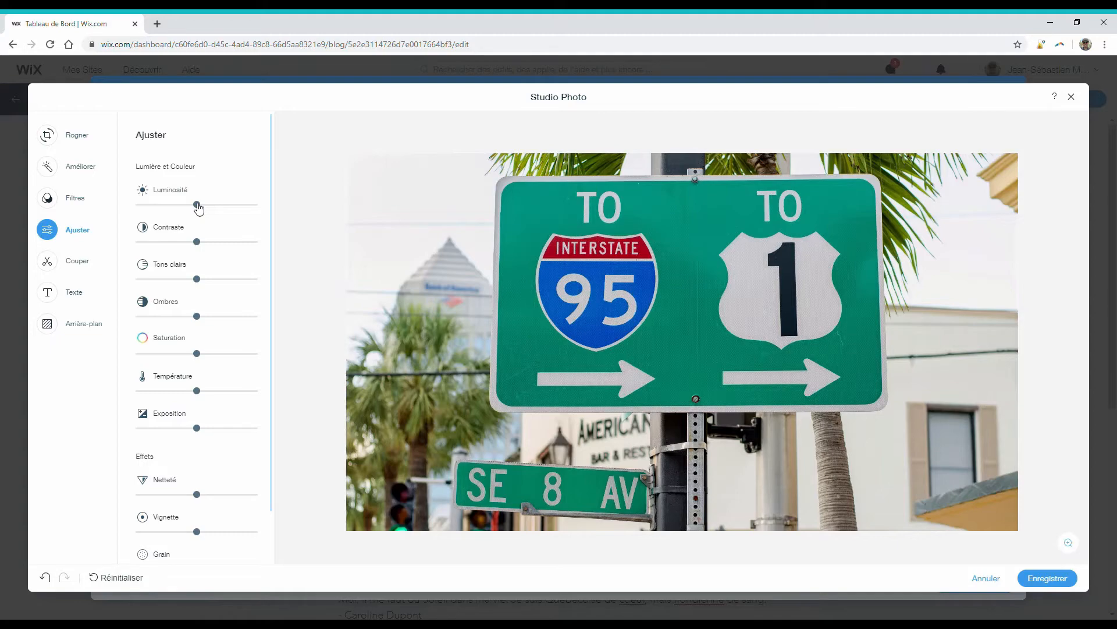
left_click_drag(198, 207, 144, 280)
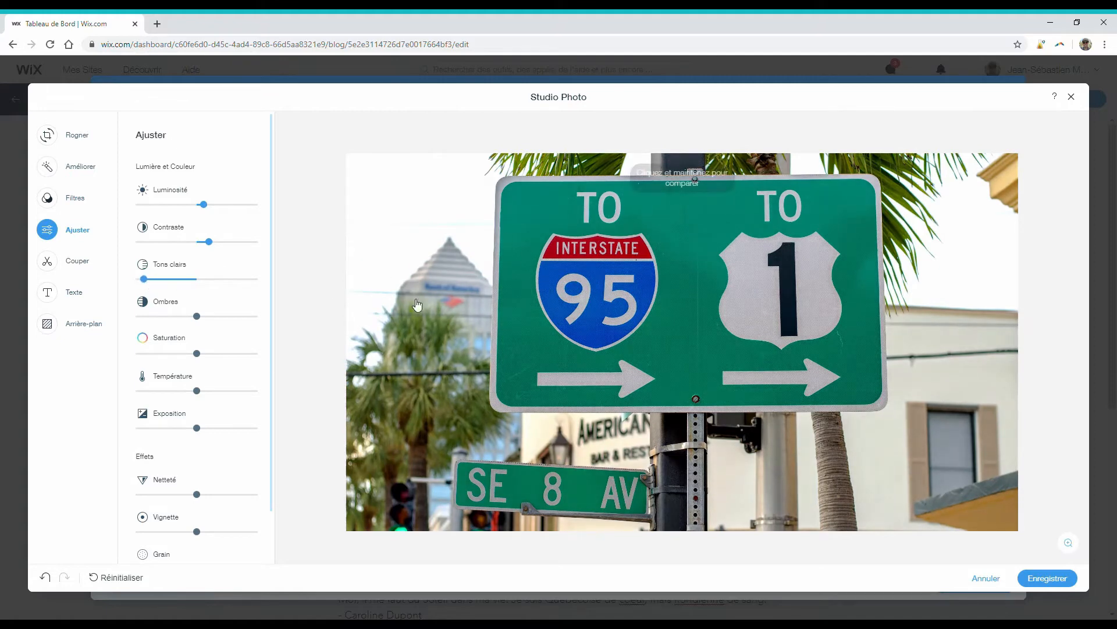
Raise the photo's shadows and slightly its saturation, and fine-tune exposure and sharpness
left_click_drag(198, 317, 201, 397)
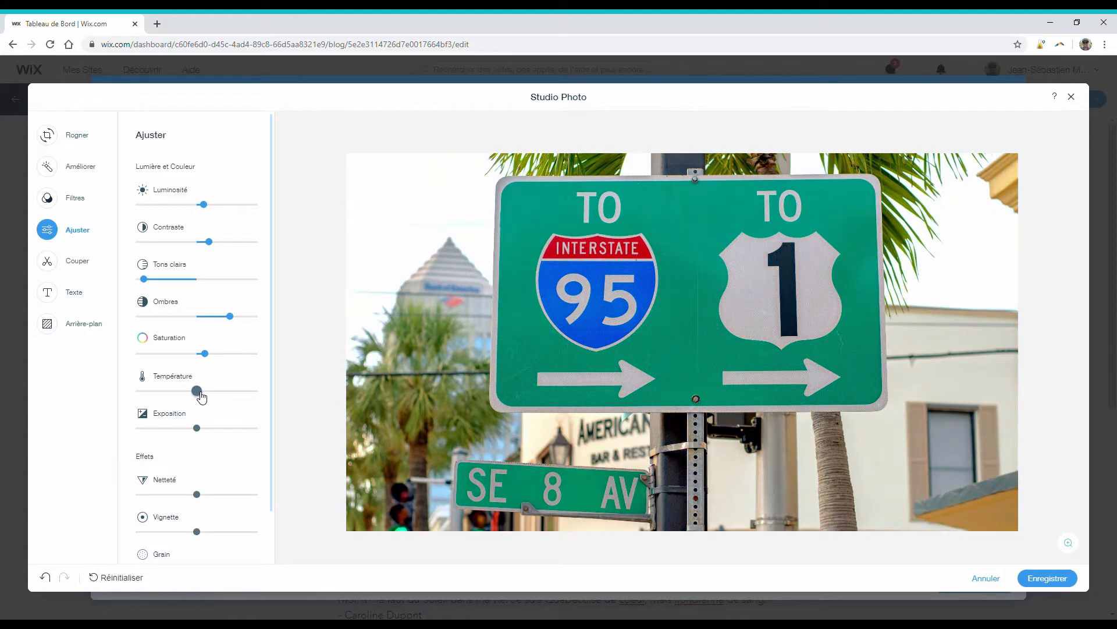
mouse_move(197, 429)
left_mouse_down()
mouse_move(230, 434)
mouse_move(201, 430)
left_mouse_up()
left_click_drag(228, 497, 202, 497)
Save the photo edits and insert JSM_7620_edited.jpg into the post below the title
left_click(1048, 579)
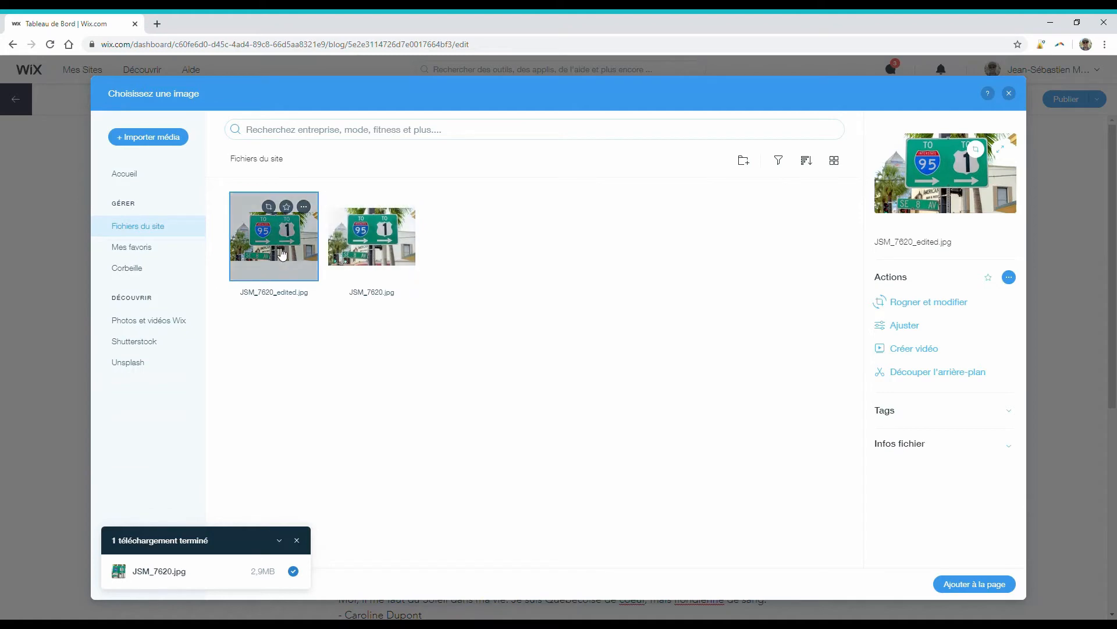
left_click(984, 587)
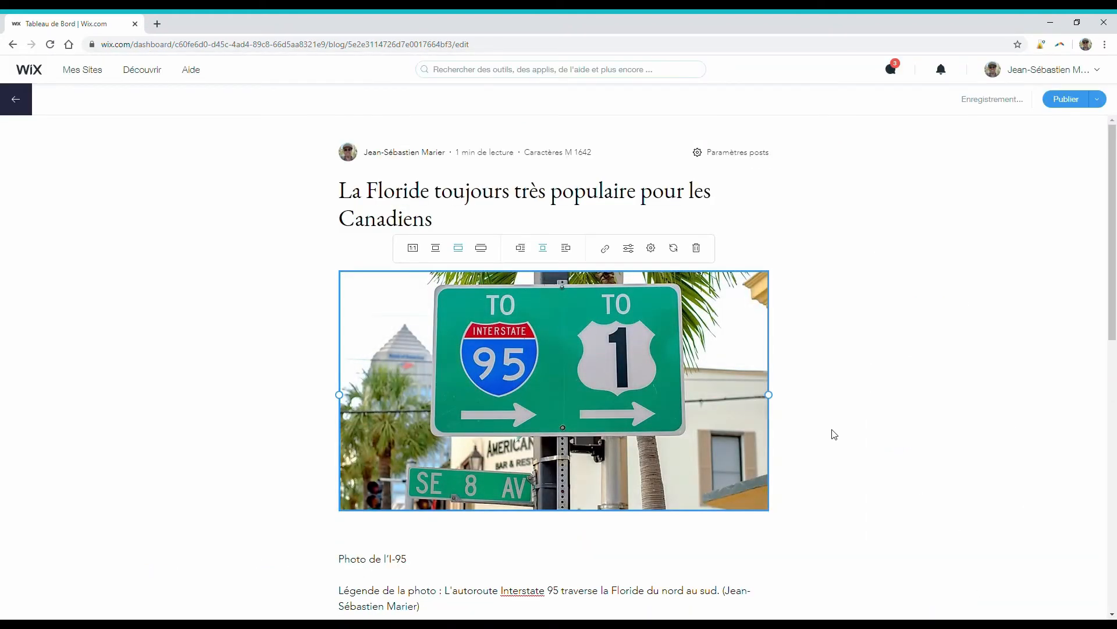
left_click(621, 547)
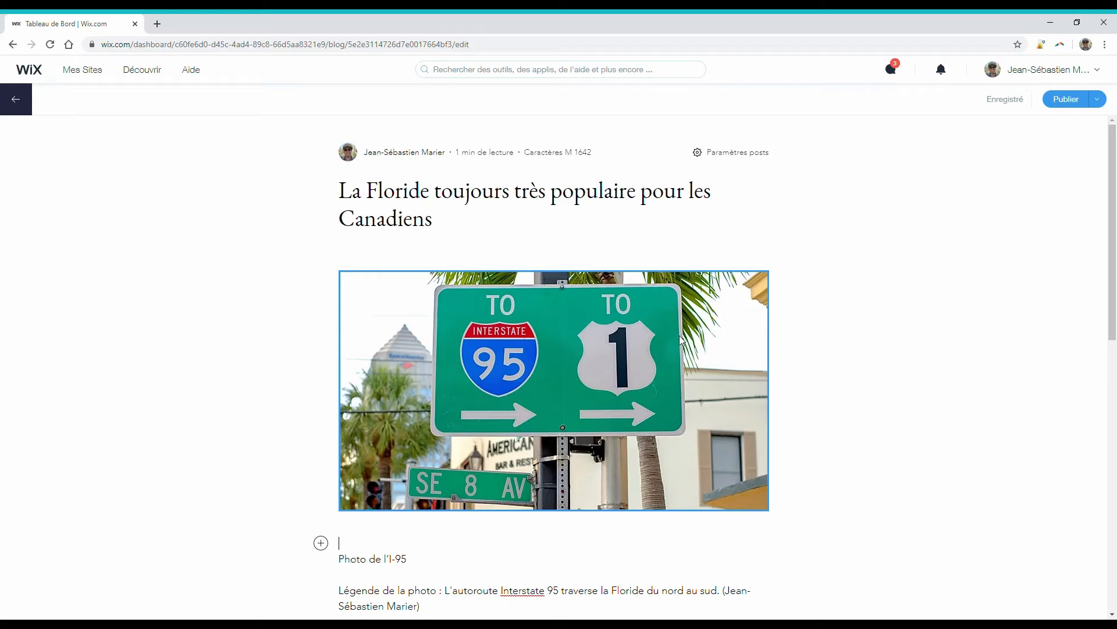
left_click(701, 307)
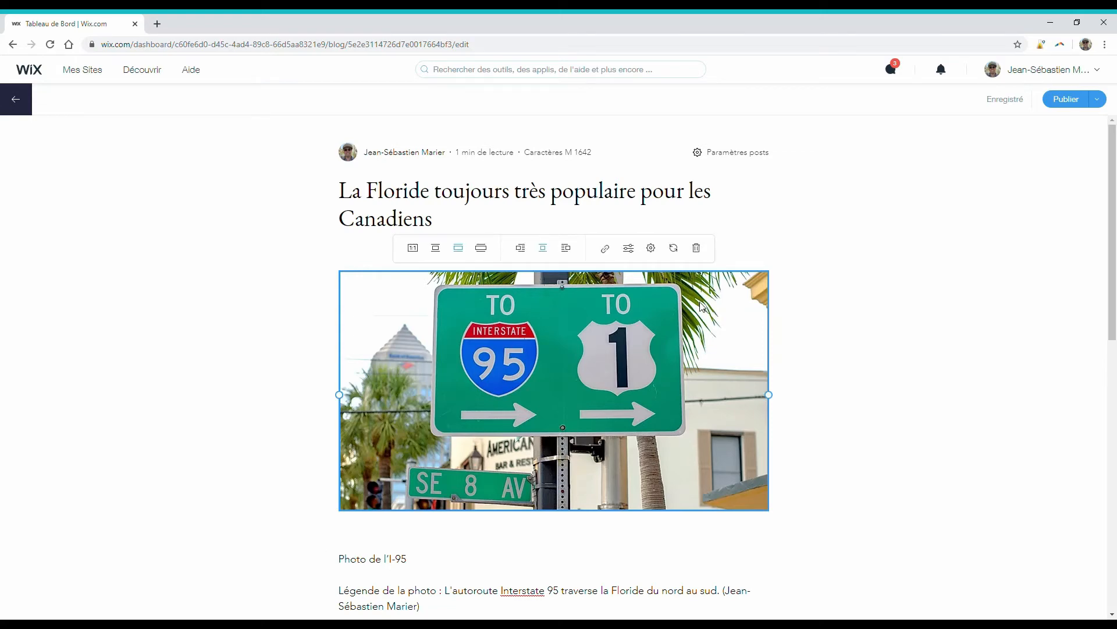
left_click(652, 249)
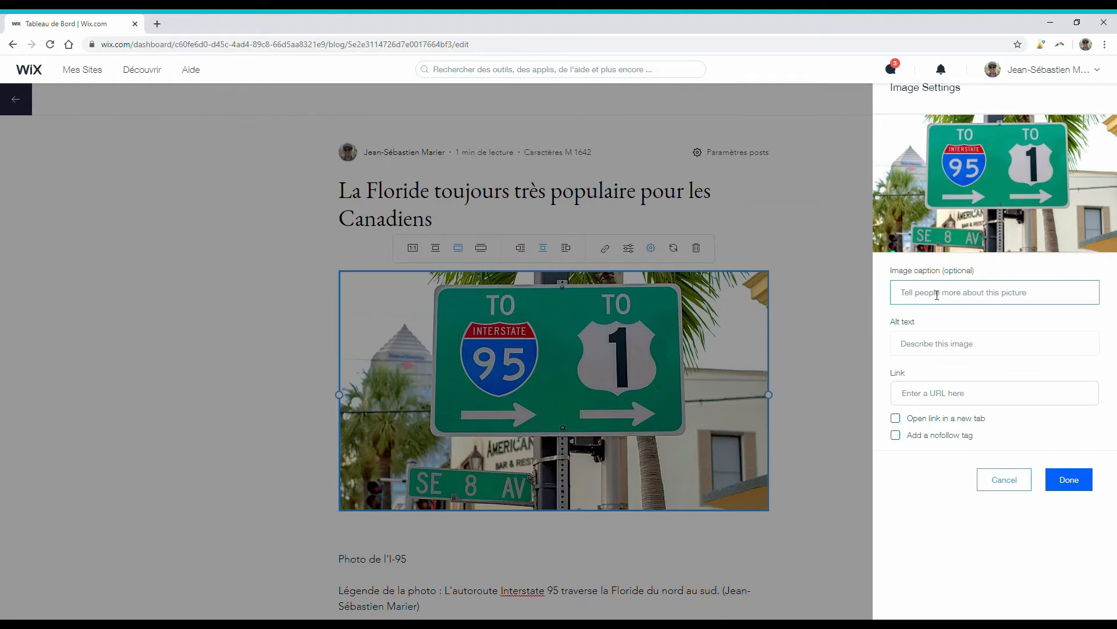
left_click(920, 283)
left_click(390, 610)
left_click(841, 517)
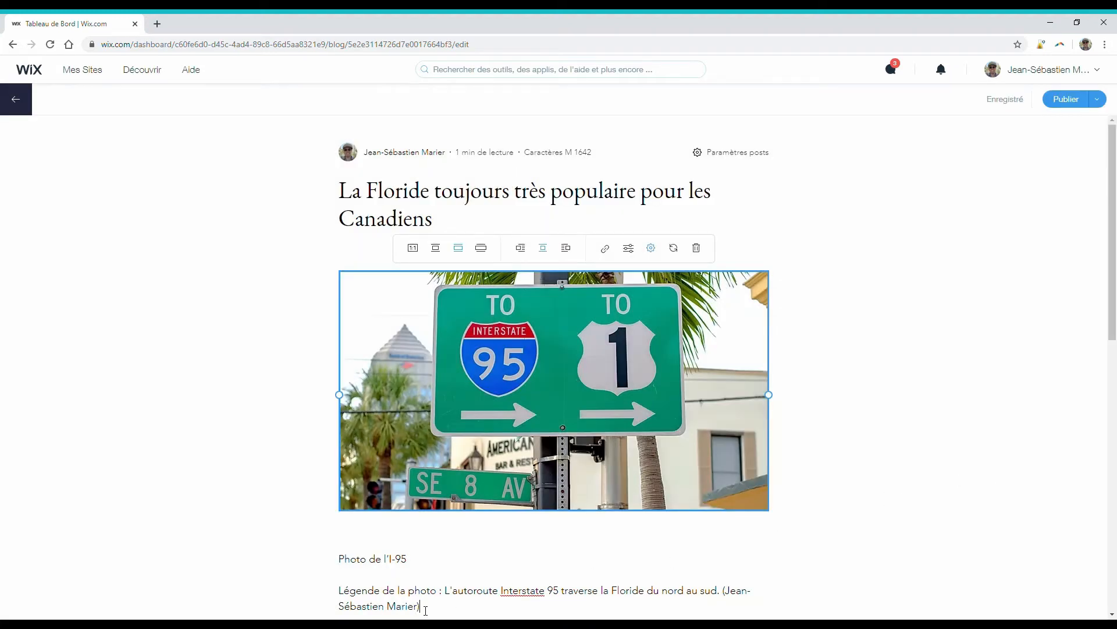
Copy the "Légende de la photo" paragraph from the post body into the image's caption
left_click_drag(431, 609, 315, 589)
key("ctrl+c")
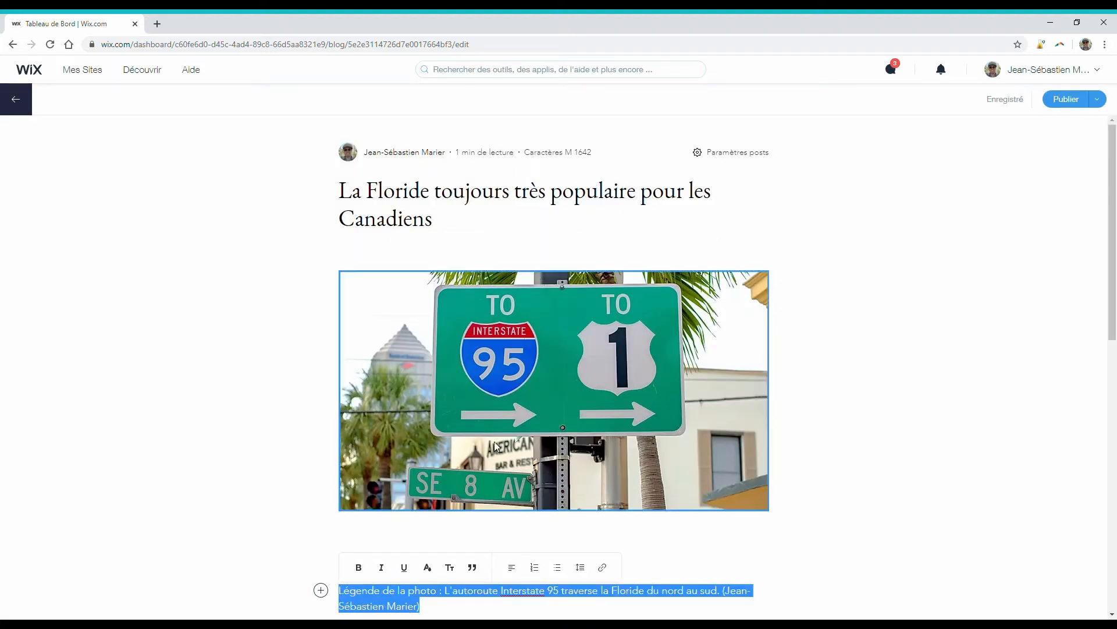
left_click(492, 414)
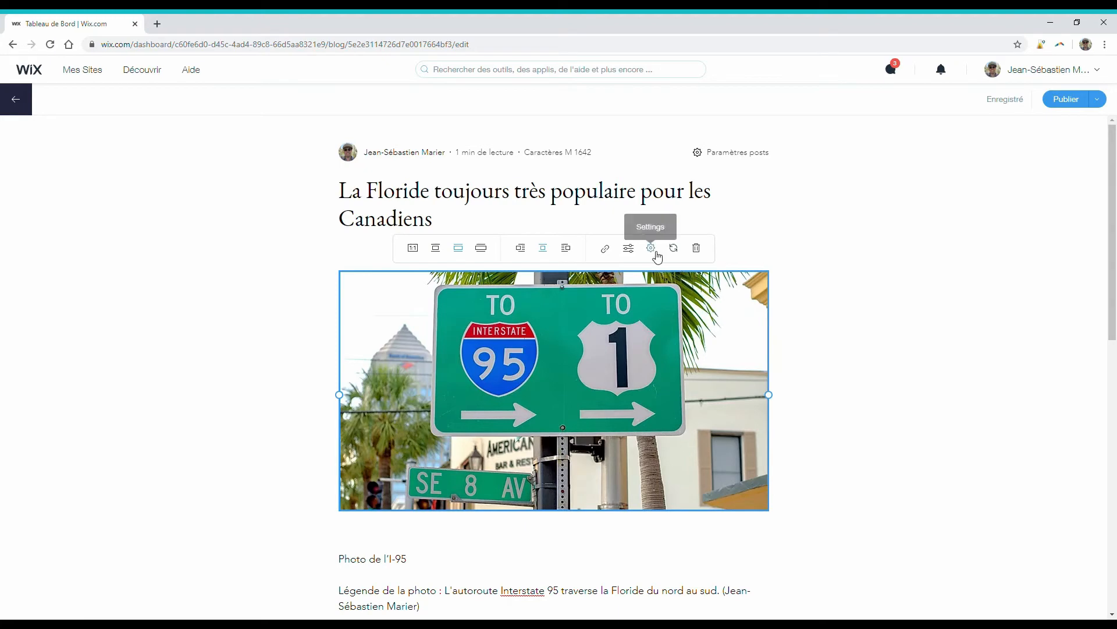
left_click(651, 249)
key("ctrl+v")
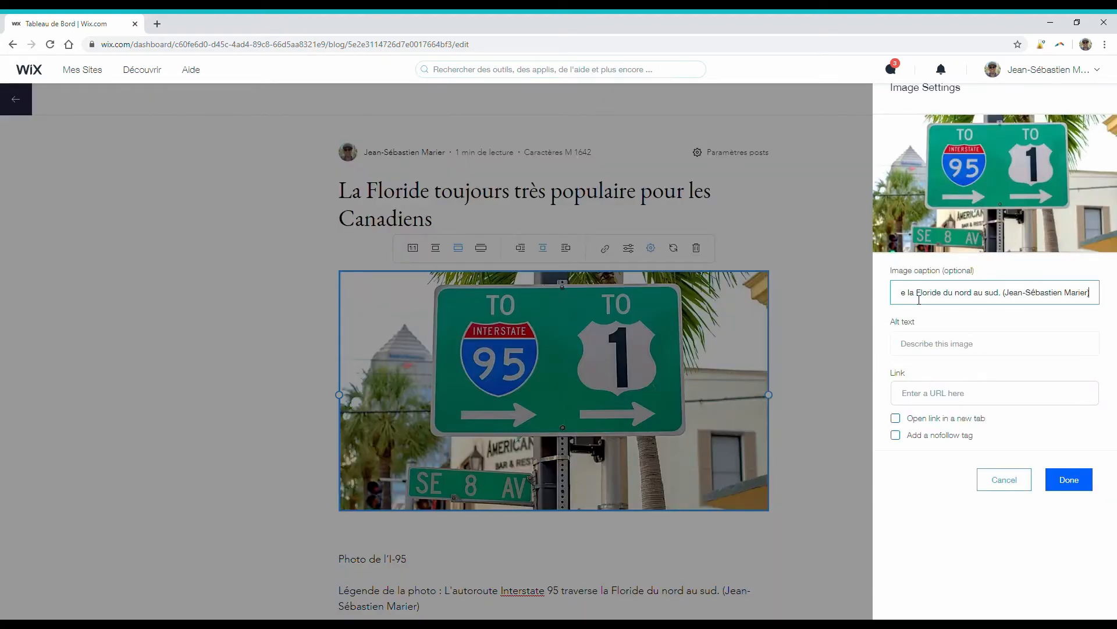
Set the image's alt text to "Un panneau d'information indique la direction vers l'autoroute 95."
left_click(969, 354)
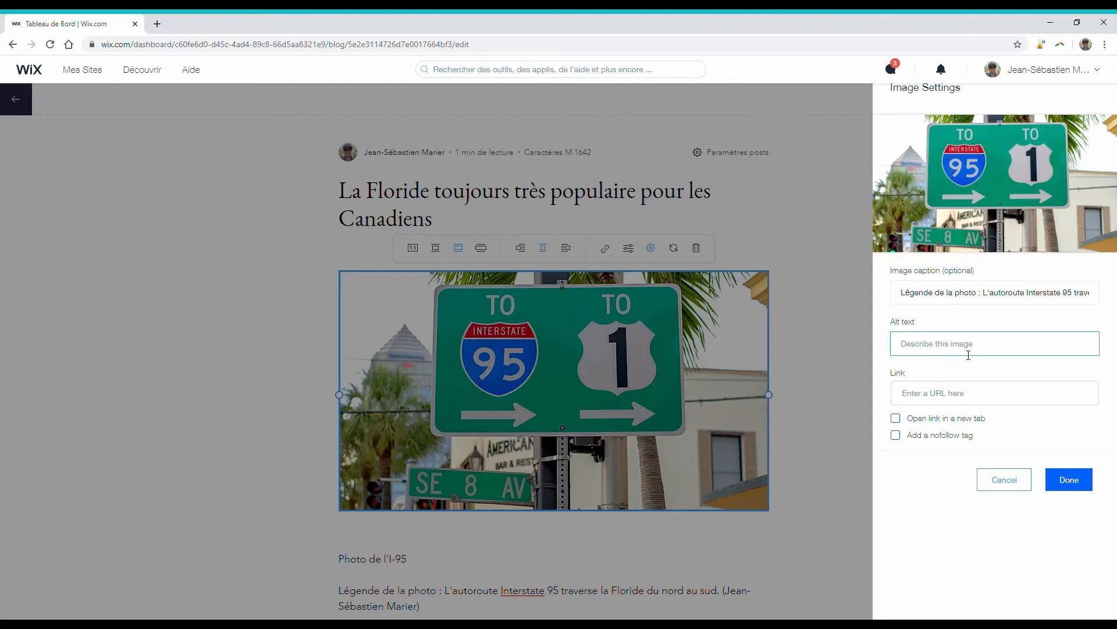
type("Un panneau ")
type("d'information in")
type("dique la ")
type("direction vers ")
type("l'au")
type("to")
type("route ")
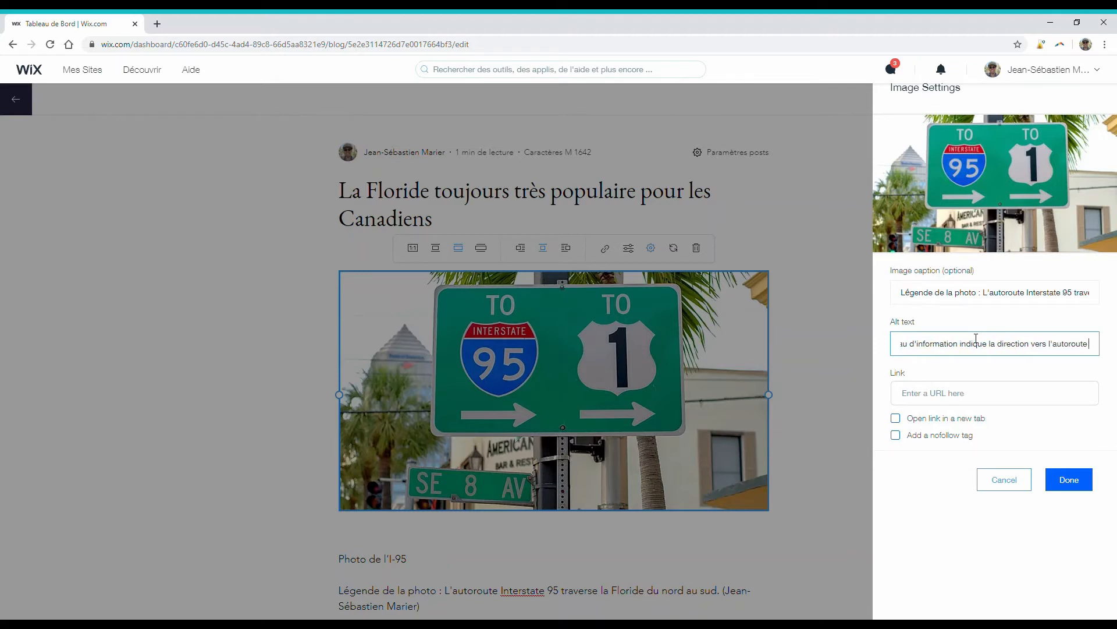
type("95")
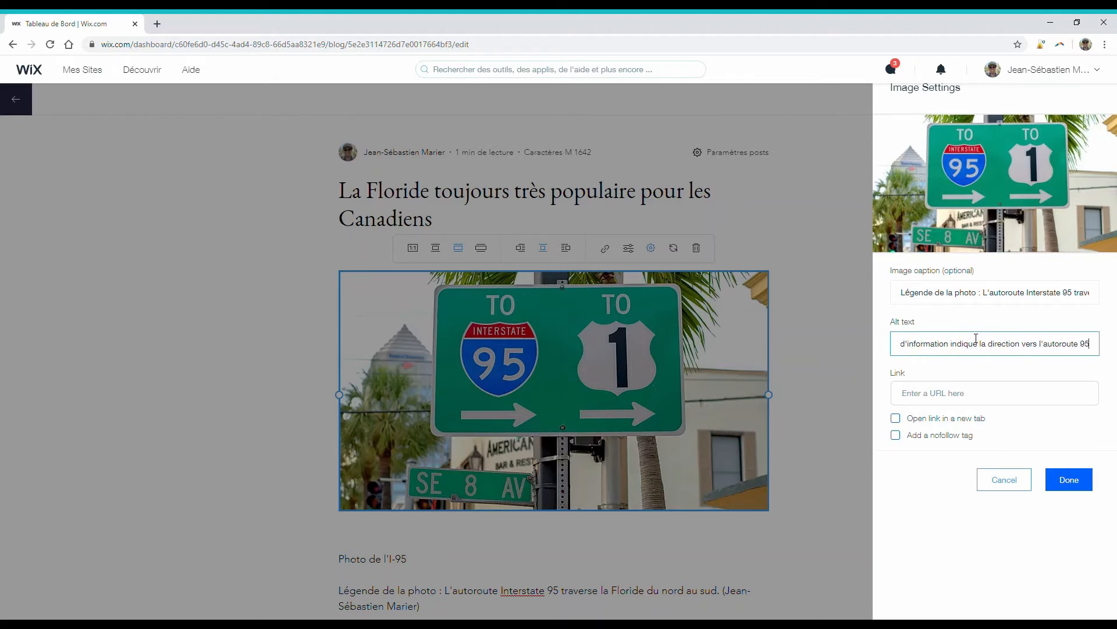
type(".")
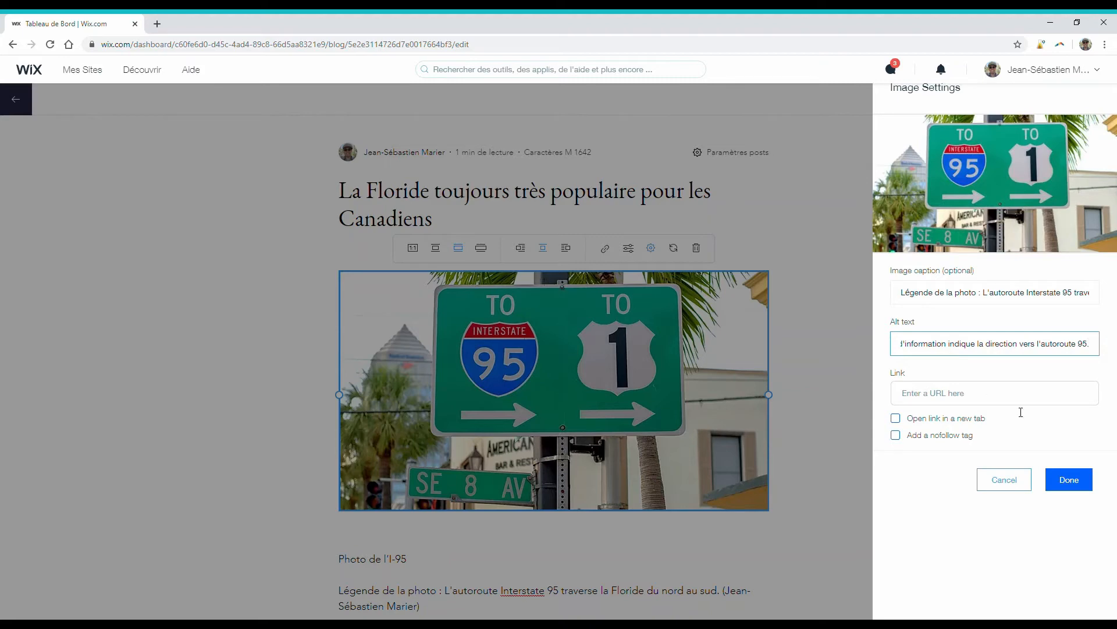
Apply the image settings and delete the "Photo de l'I-95" and "Légende de la photo" paragraphs from the body below the photo
left_click(1077, 485)
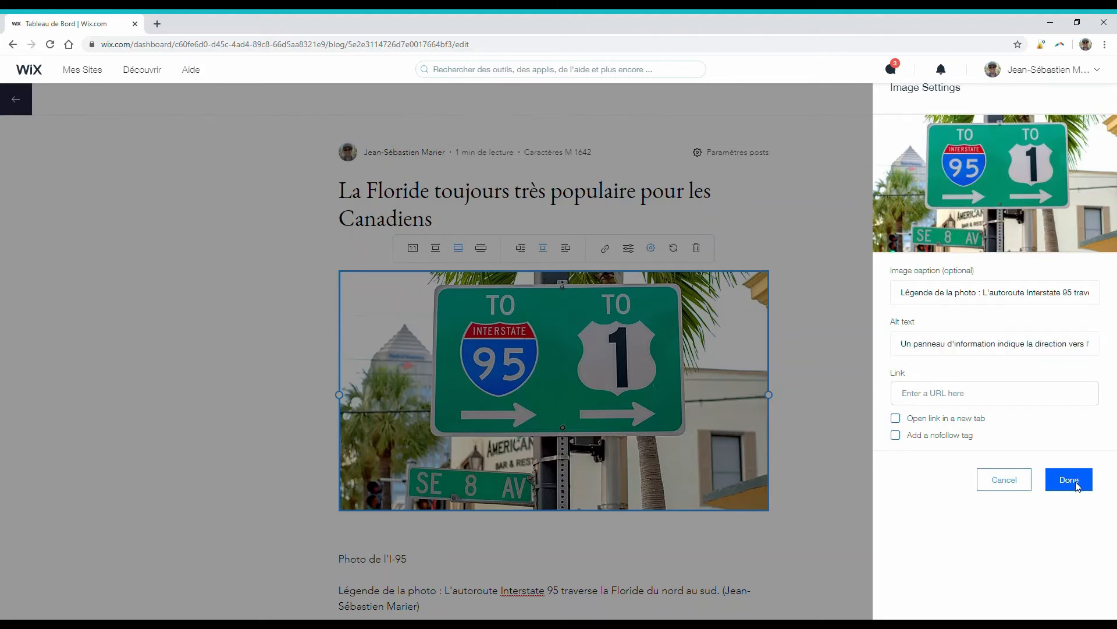
left_click(562, 579)
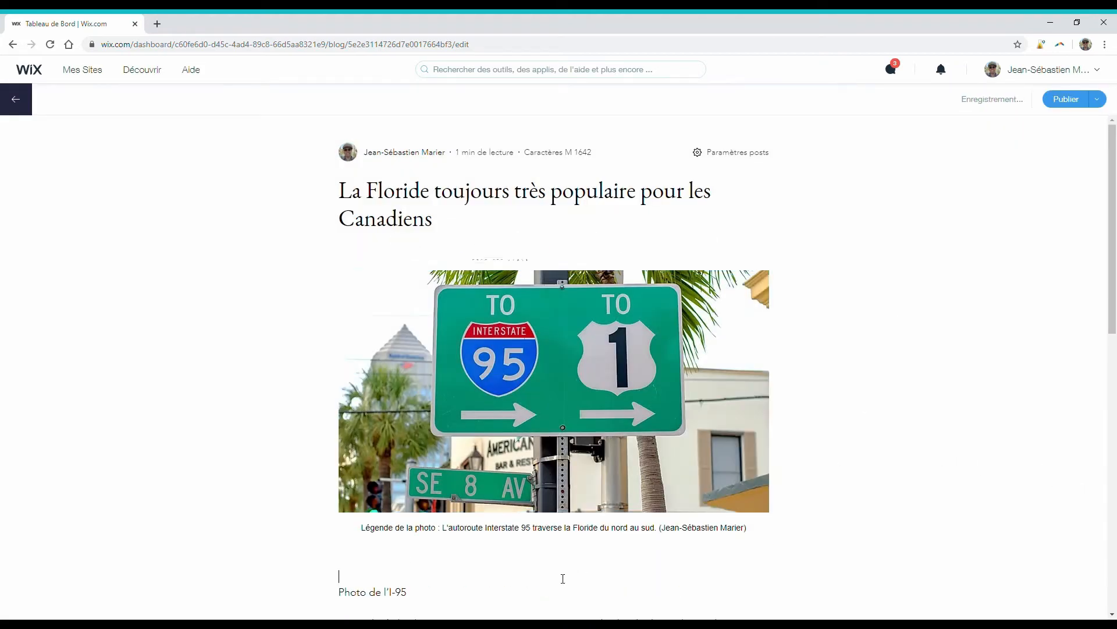
scroll(563, 578, "down", 4)
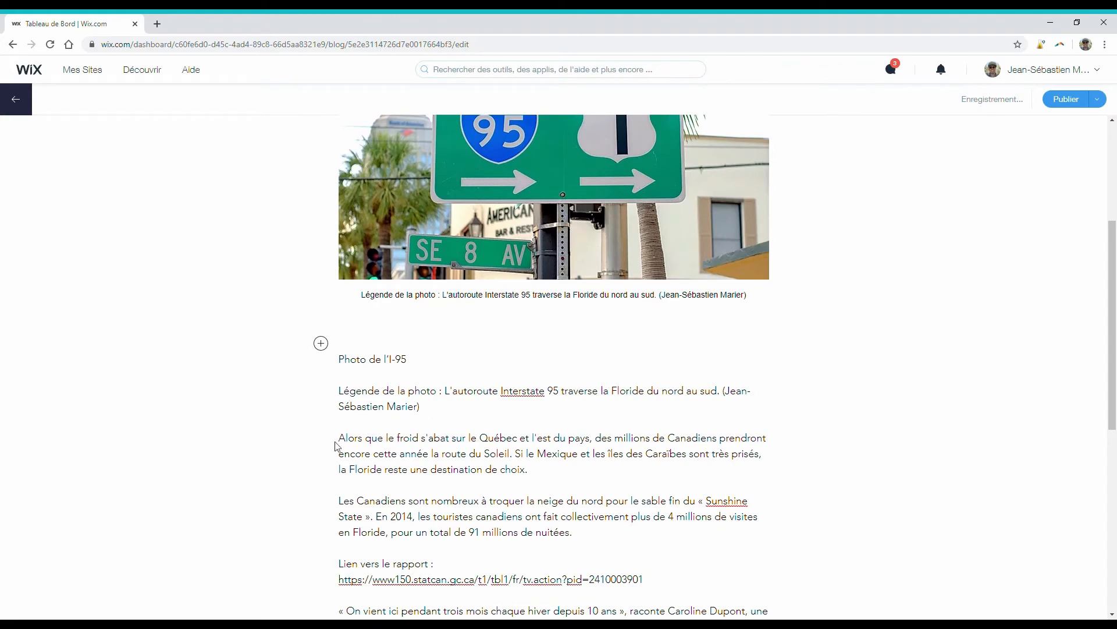
left_click_drag(343, 441, 329, 325)
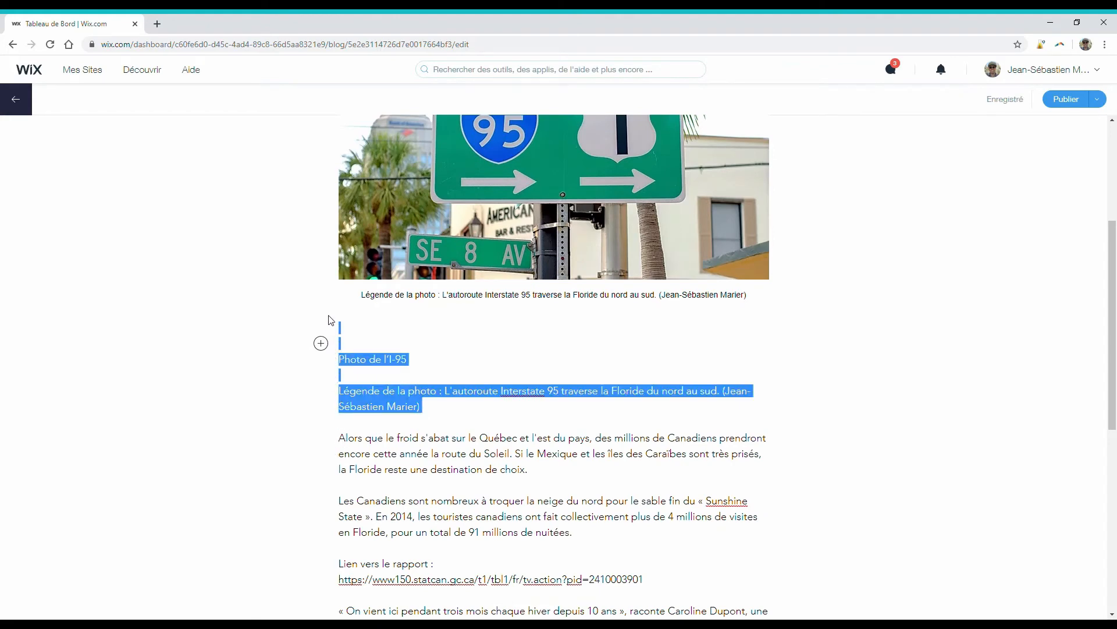
key("Delete")
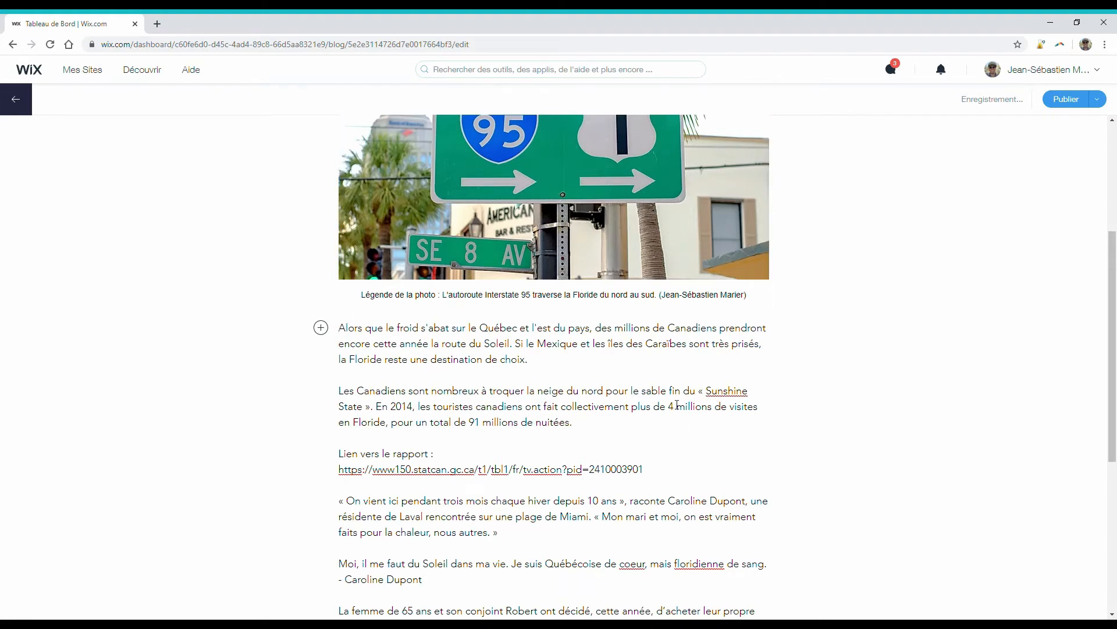
Move the statcan.gc.ca report URL into a new-tab link on "les touristes canadiens ont fait collectivement… en Floride" and delete the "Lien vers le rapport :" line
left_click_drag(665, 470, 323, 479)
key("Delete")
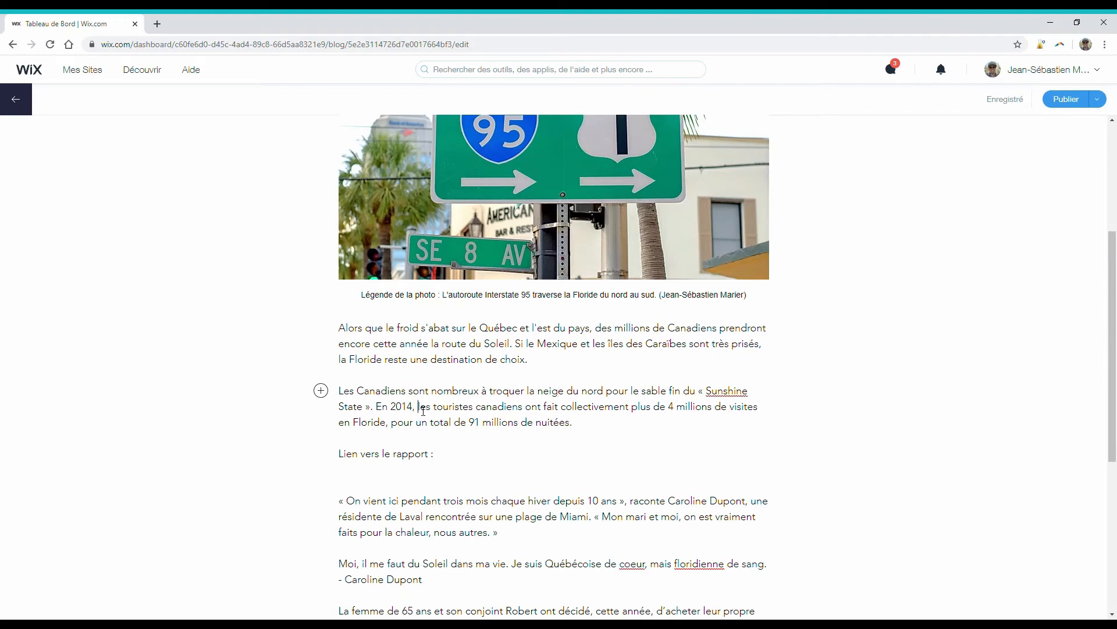
left_click_drag(420, 408, 391, 431)
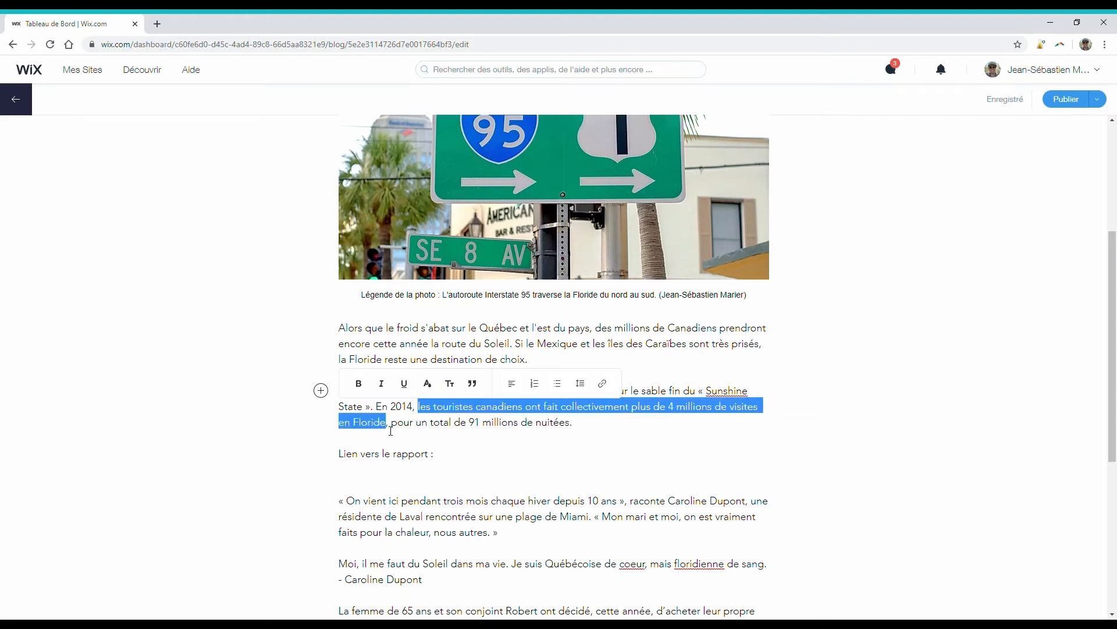
left_click(604, 384)
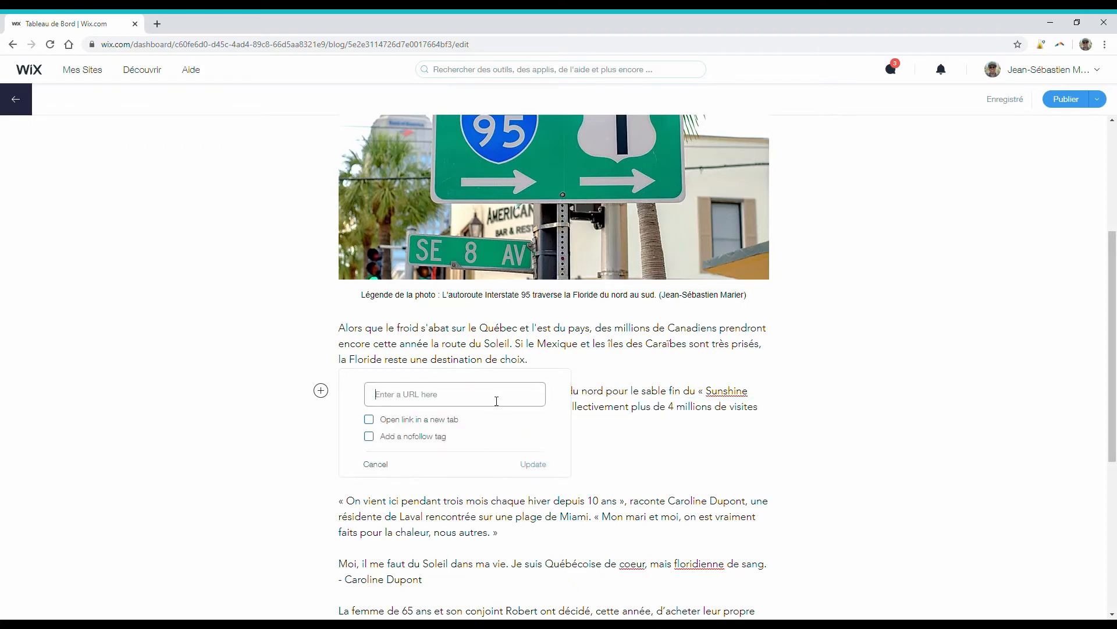
key("ctrl+v")
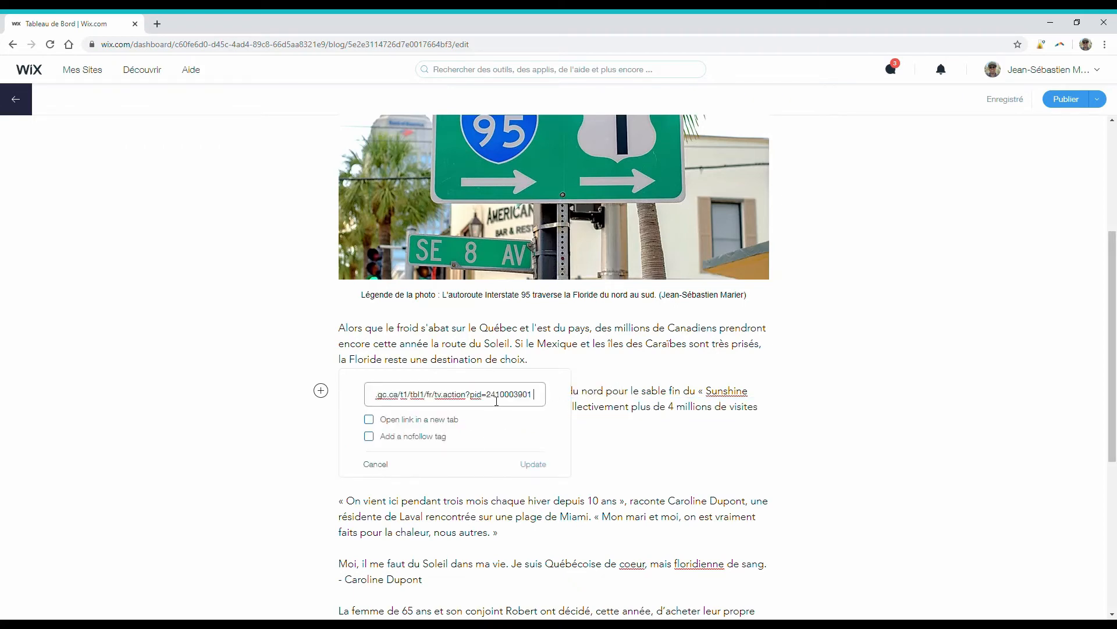
left_click(370, 421)
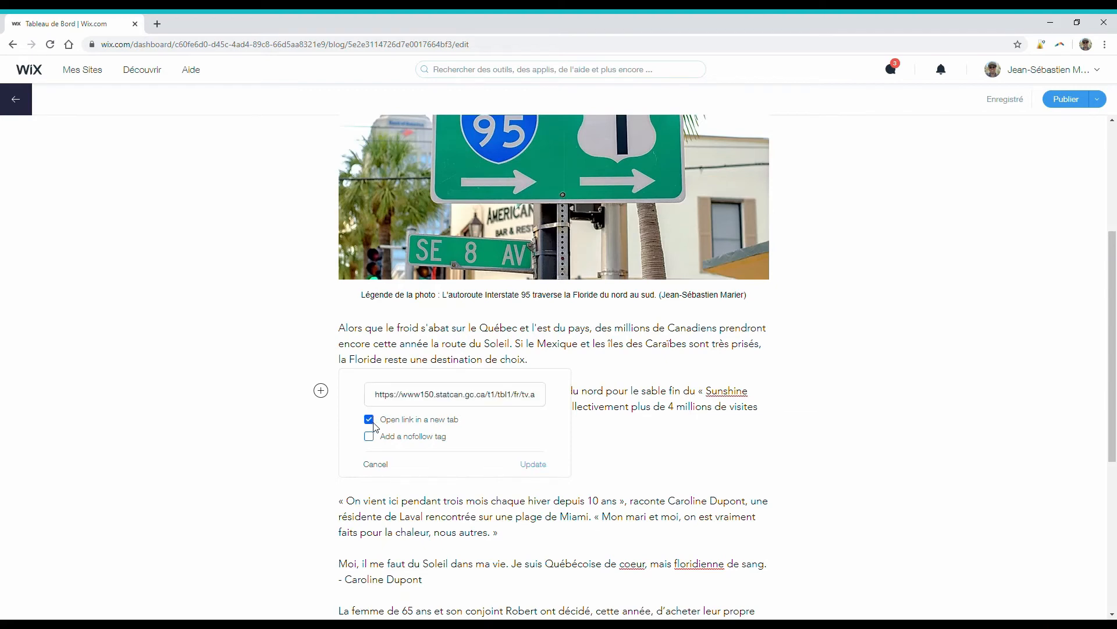
left_click(532, 463)
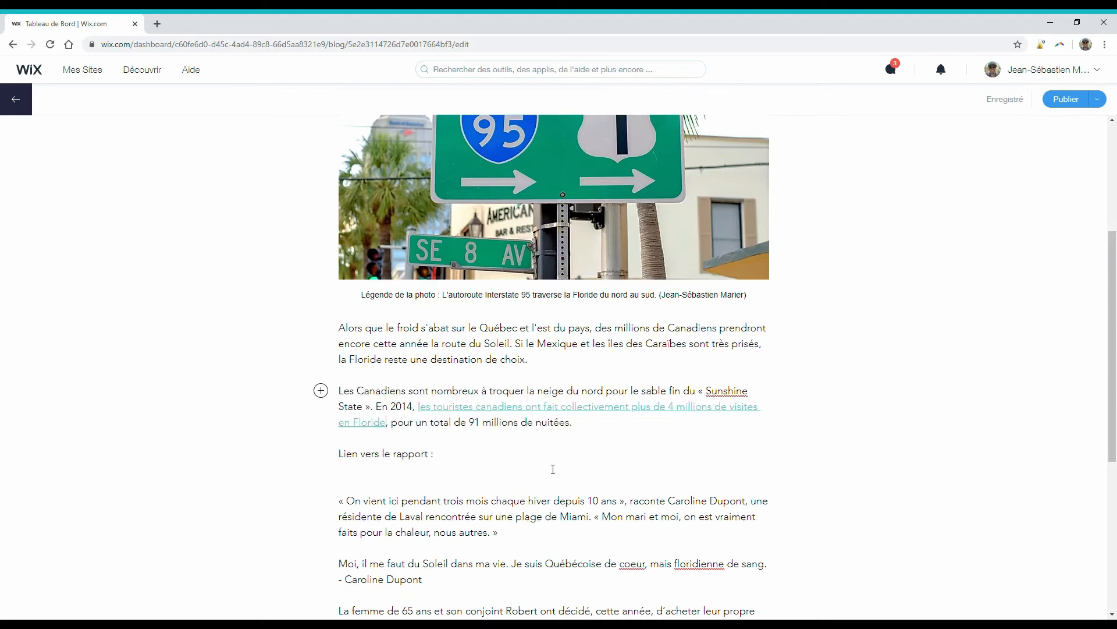
left_click_drag(344, 500, 350, 462)
key("BackSpace")
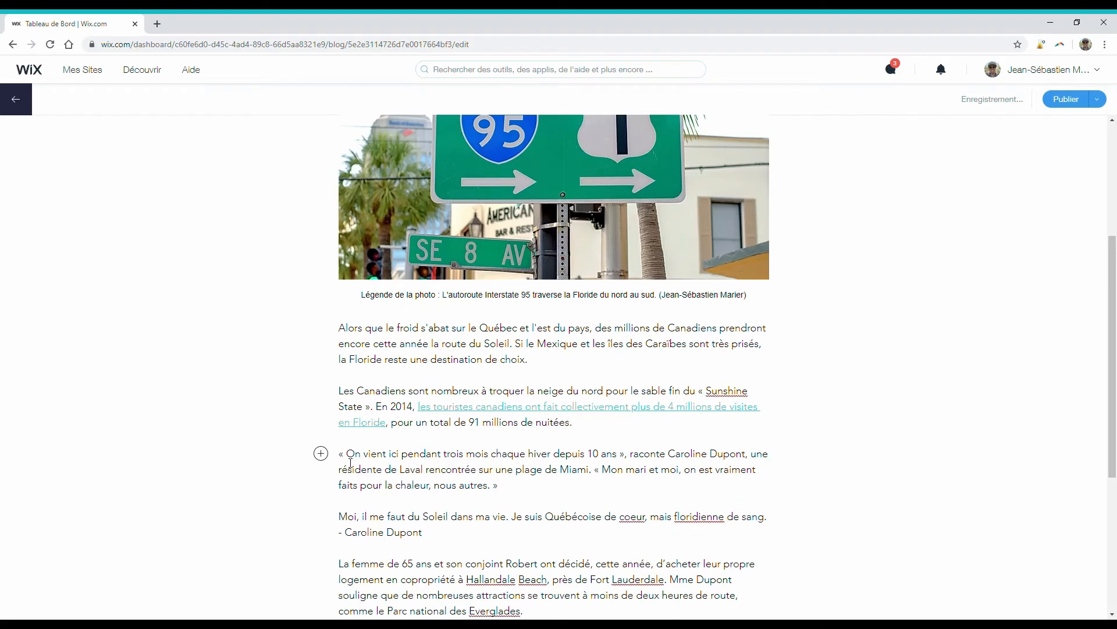
Format the sentence "Moi, il me faut du Soleil dans ma vie. Je suis Québécoise de coeur, mais floridienne de sang." as a quote
scroll(586, 484, "down", 2)
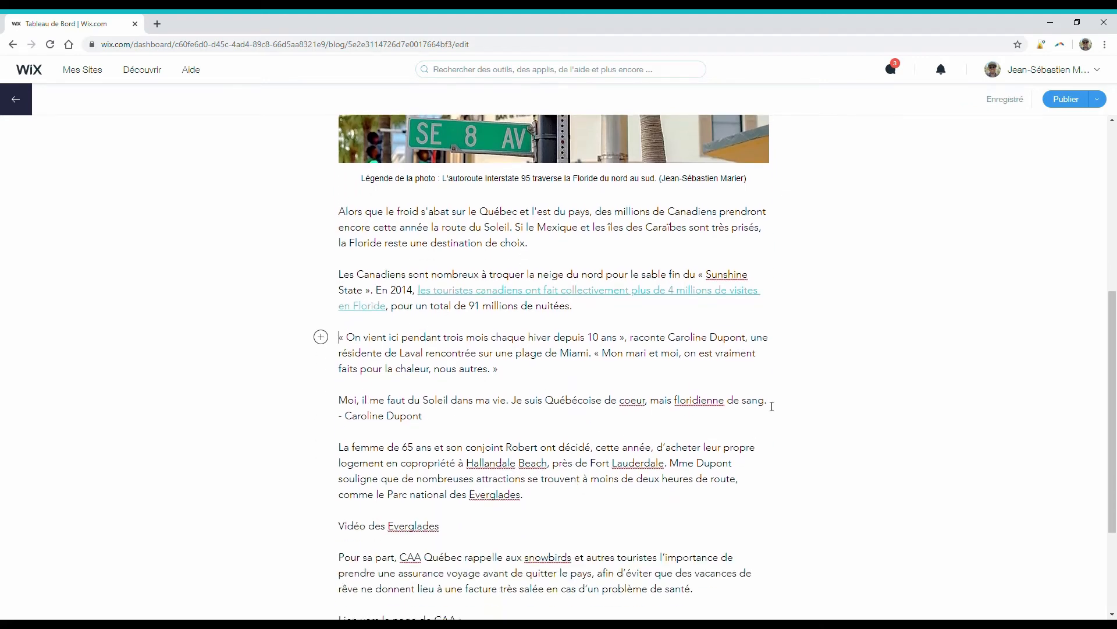
left_click_drag(771, 406, 330, 411)
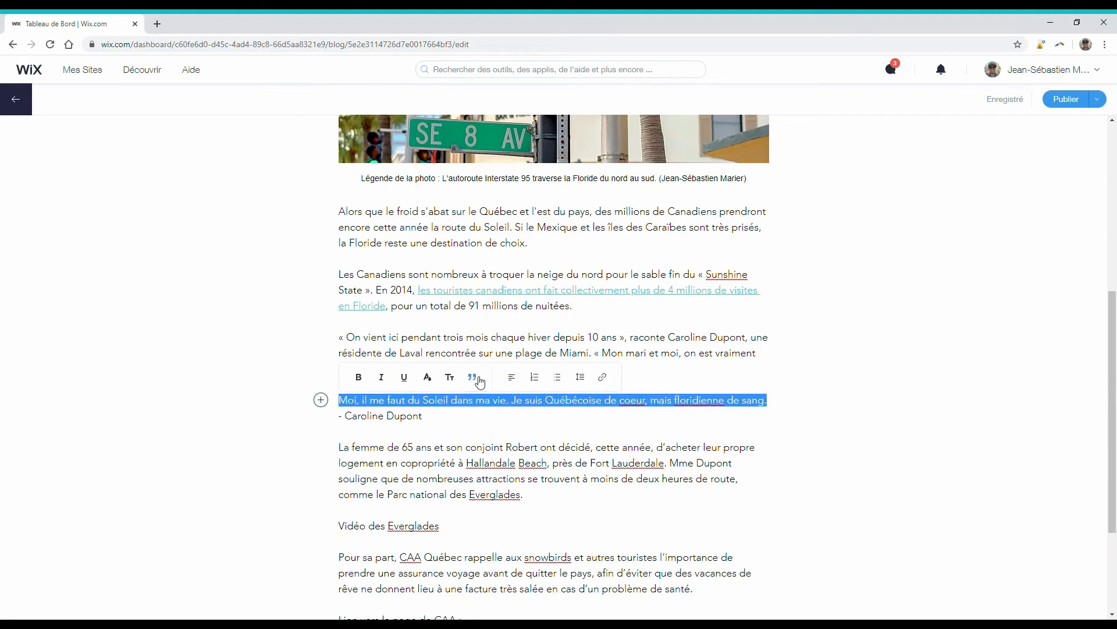
left_click(473, 378)
Move the speaker's attribution line into the quote block on its own line and remove the extra blank line below the quote
left_click_drag(423, 472, 344, 474)
key("ctrl+c")
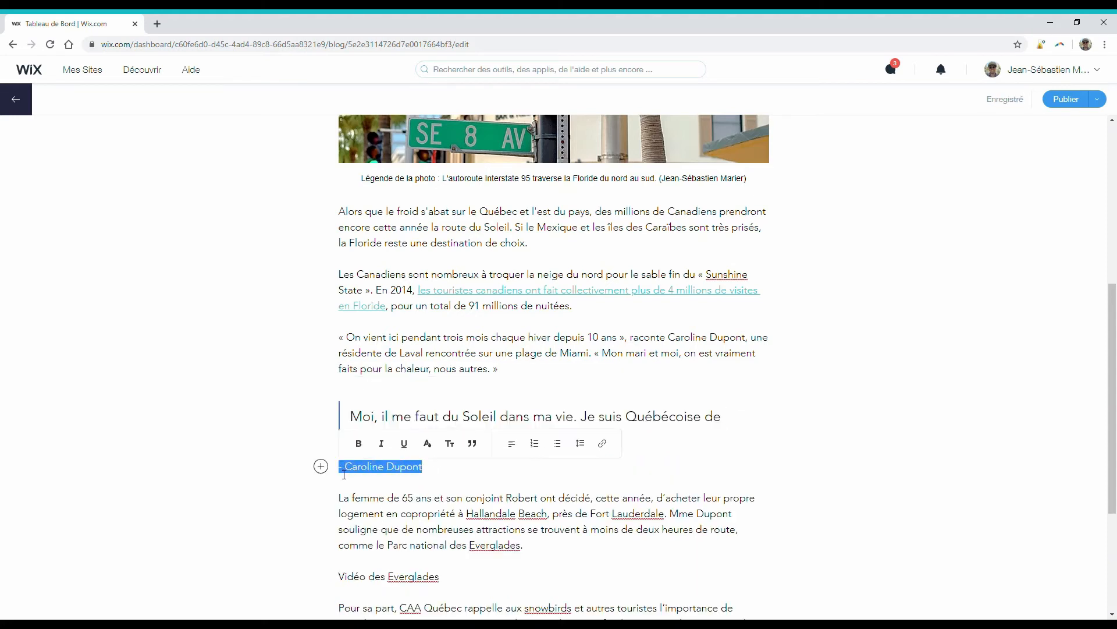
key("BackSpace")
left_click(562, 440)
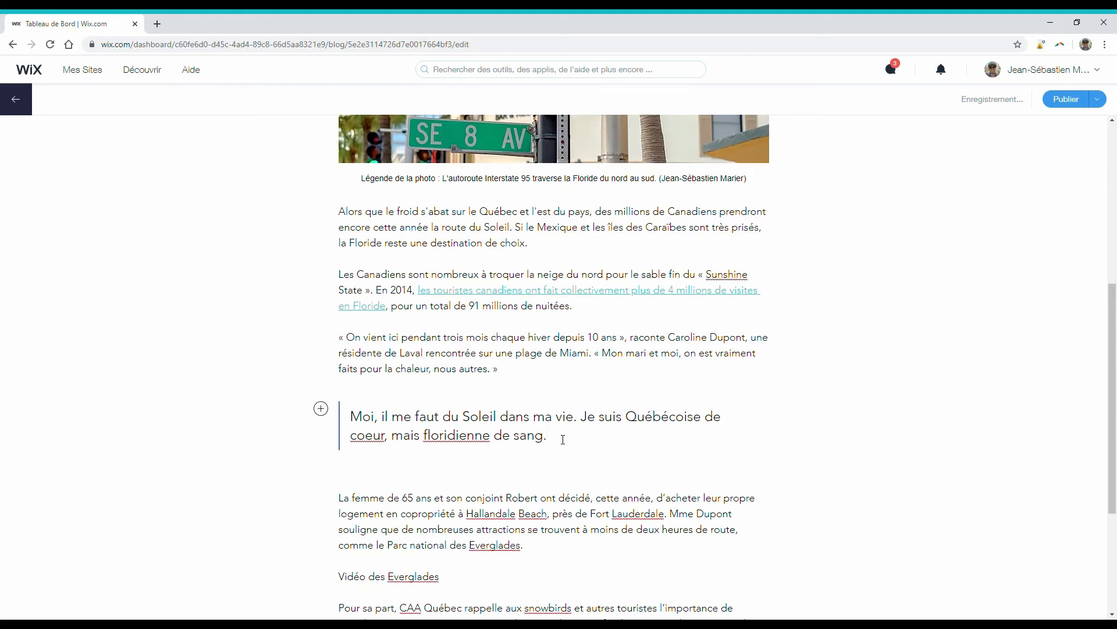
key("Return")
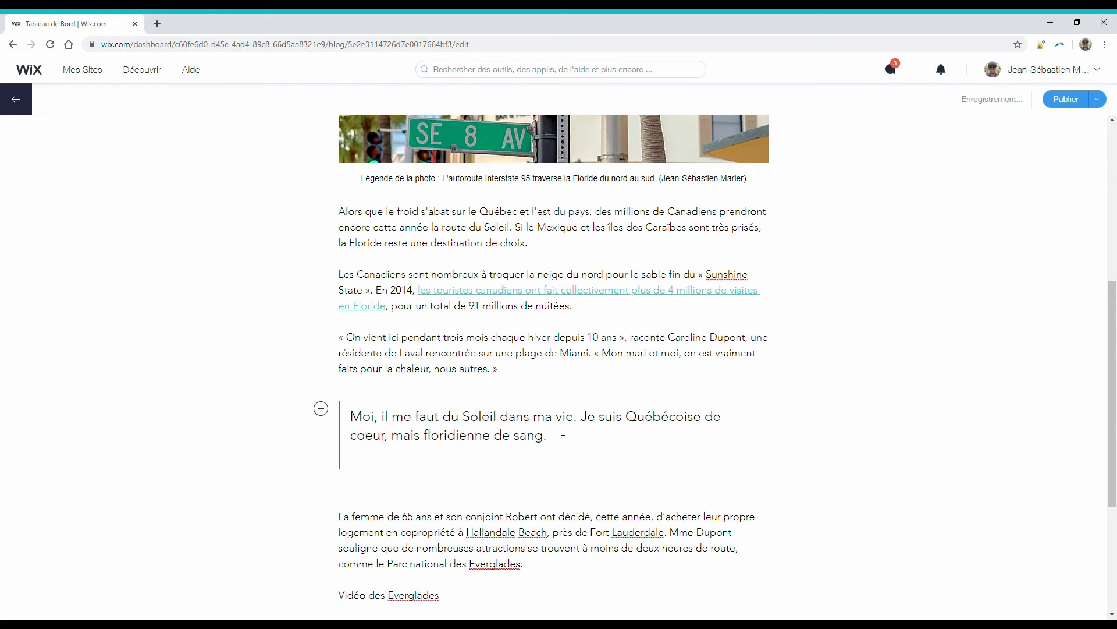
key("ctrl+v")
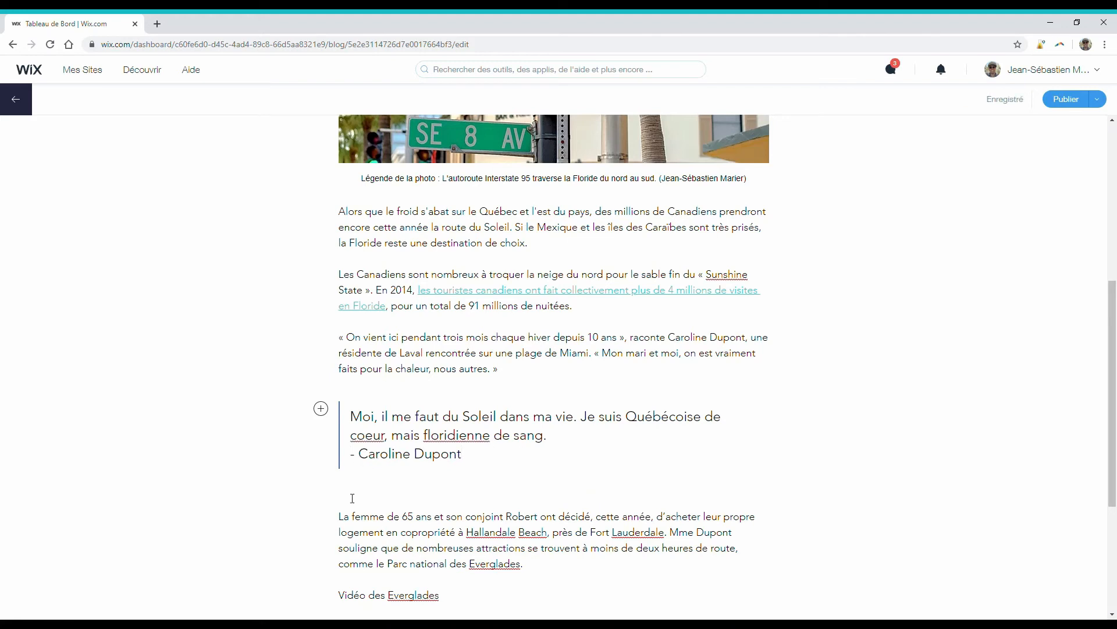
left_click(340, 517)
key("BackSpace")
Replace the "Vidéo des Everglades" line with the video JSM_6687_Trim.mp4 uploaded from the Bureau folder
scroll(464, 501, "down", 4)
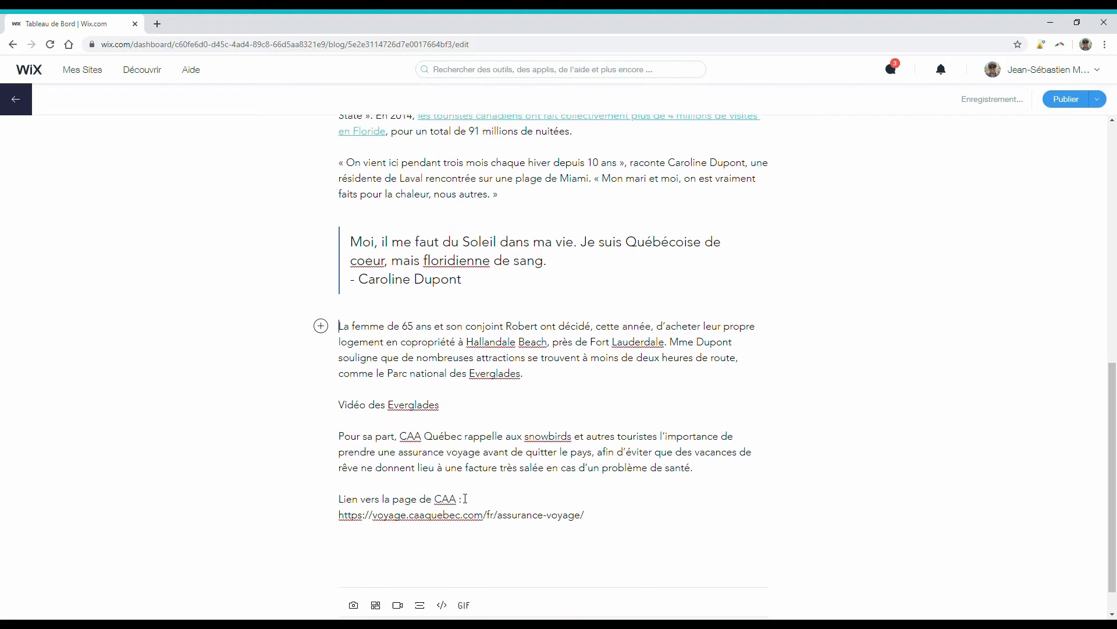
left_click_drag(440, 367, 319, 374)
key("BackSpace")
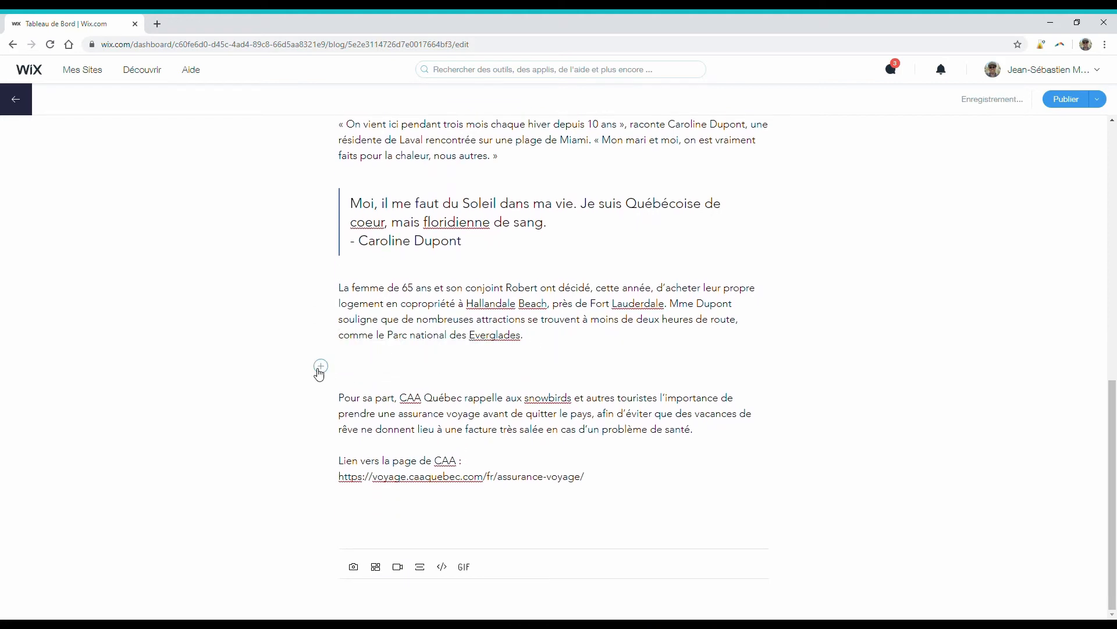
left_click(320, 367)
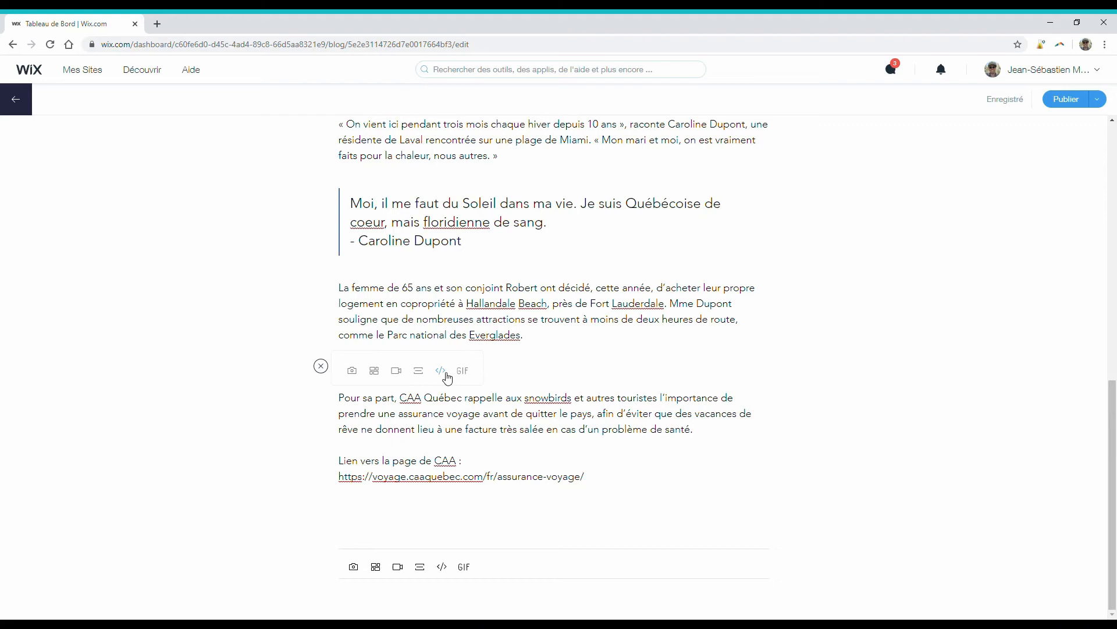
left_click(397, 371)
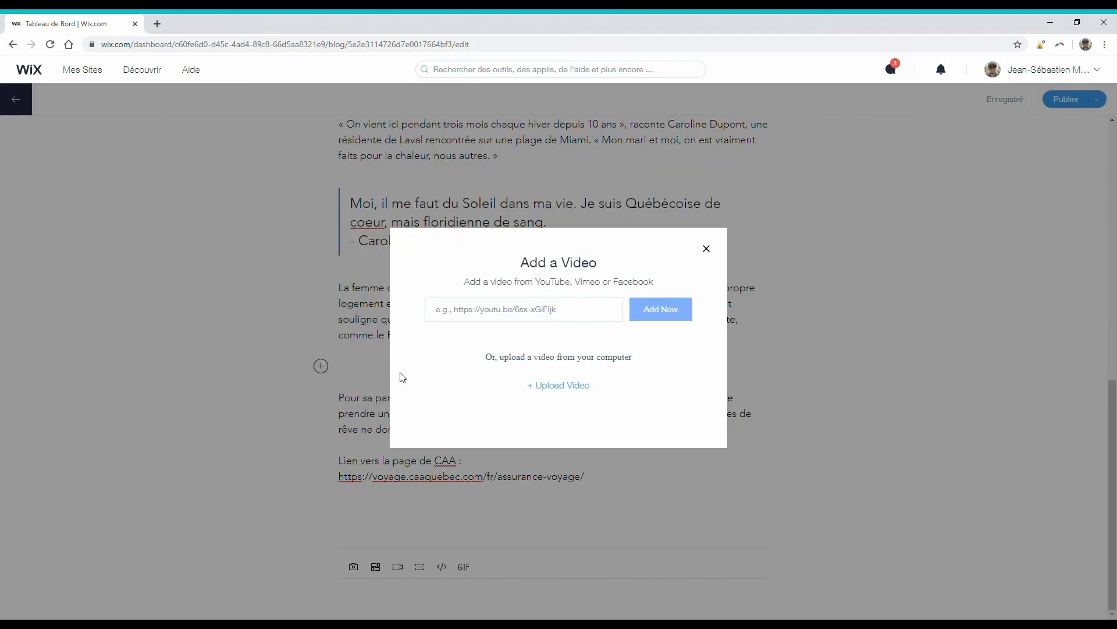
left_click(561, 386)
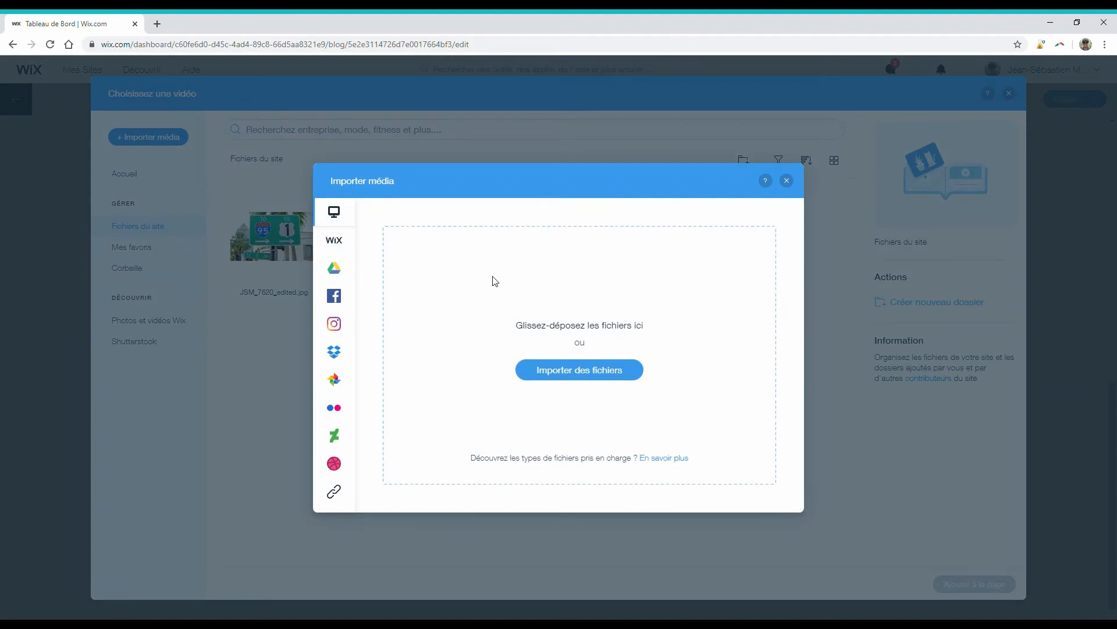
left_click(551, 377)
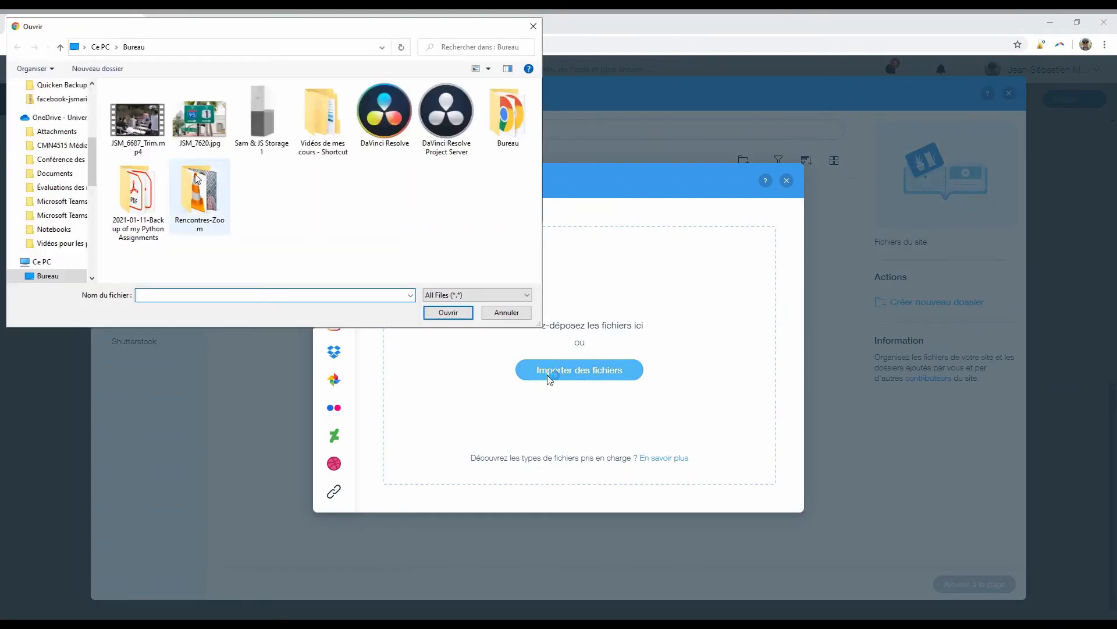
left_click(133, 125)
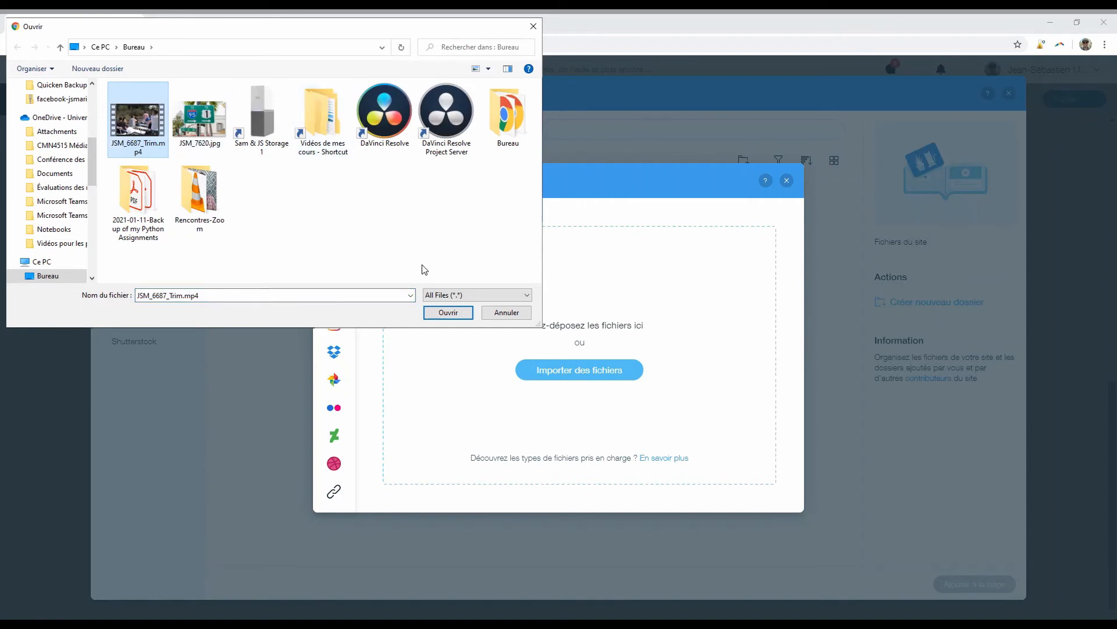
left_click(448, 312)
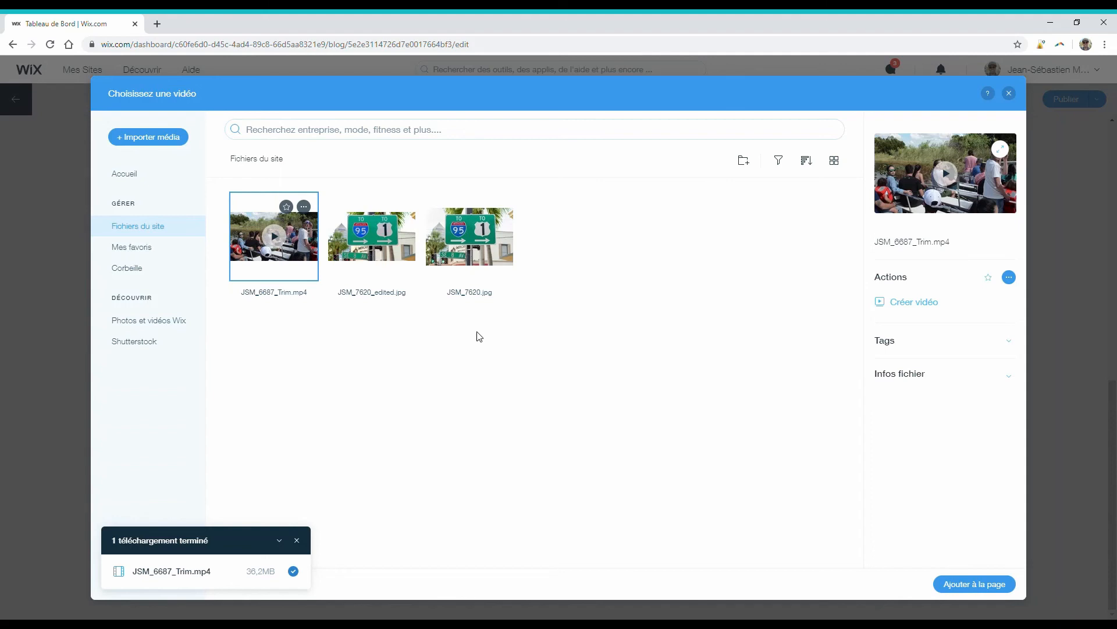
left_click(974, 585)
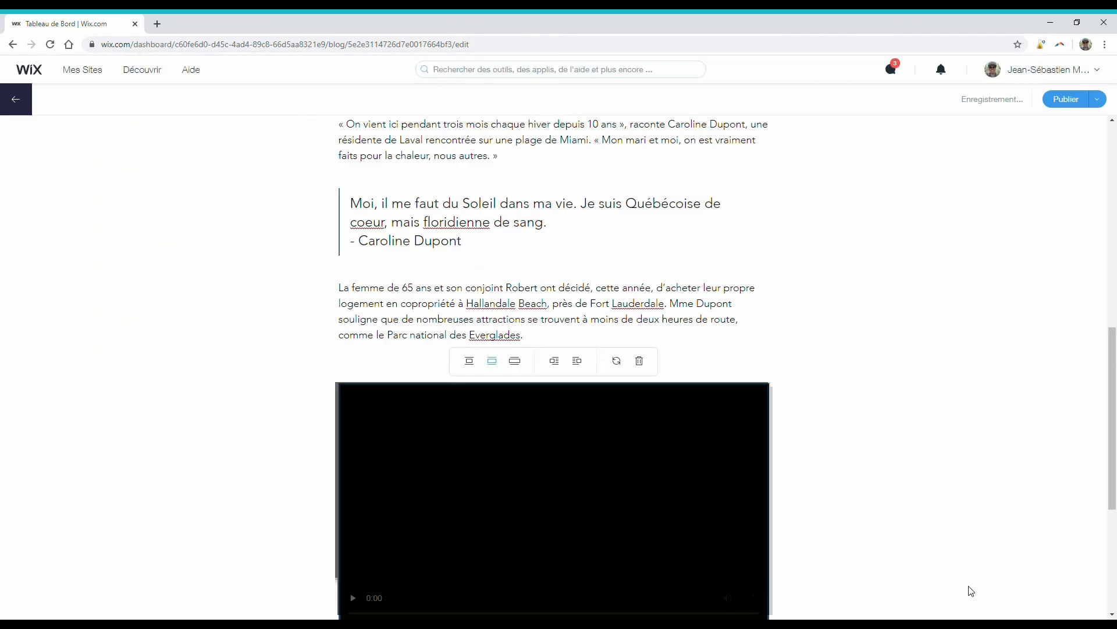
Remove the extra blank lines directly above and below the inserted video
scroll(707, 328, "down", 3)
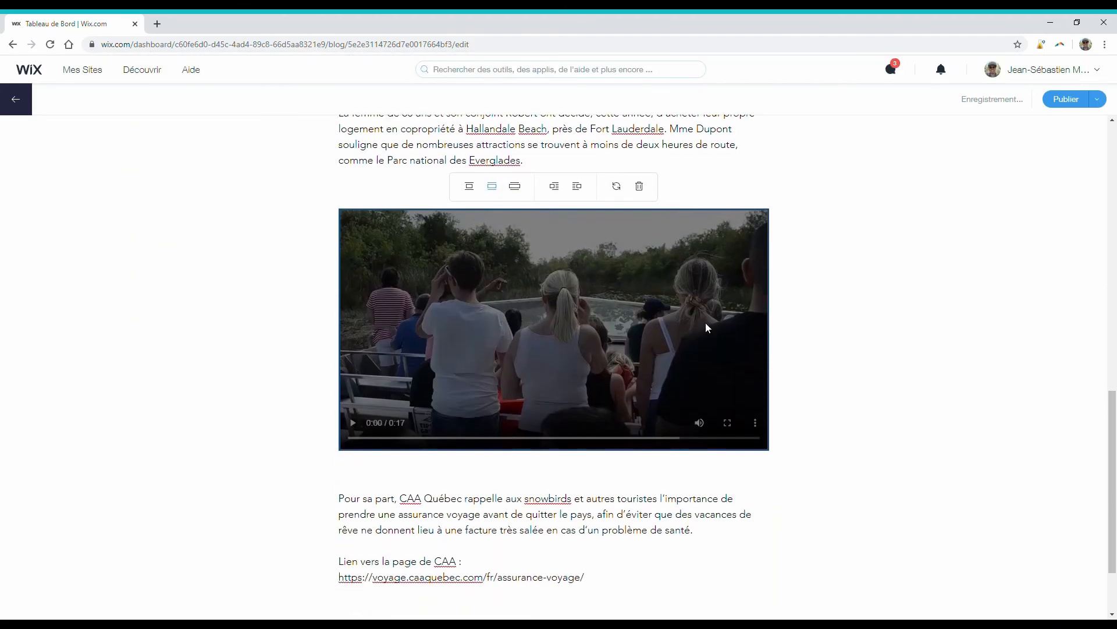
left_click(372, 184)
key("BackSpace")
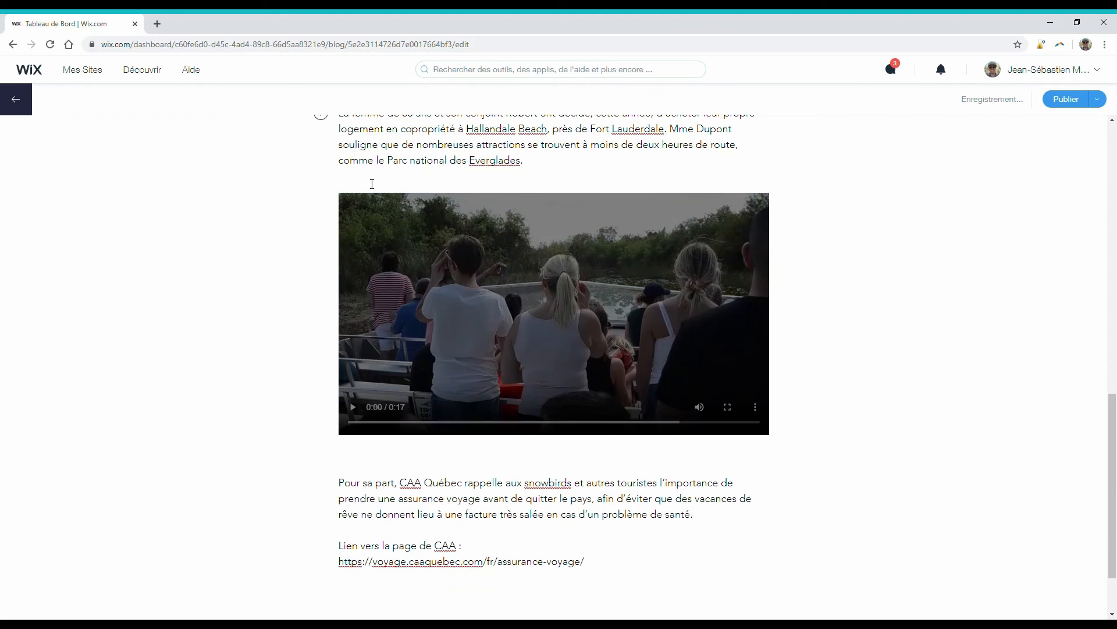
left_click(341, 484)
key("BackSpace")
left_click_drag(606, 552, 335, 558)
key("ctrl+c")
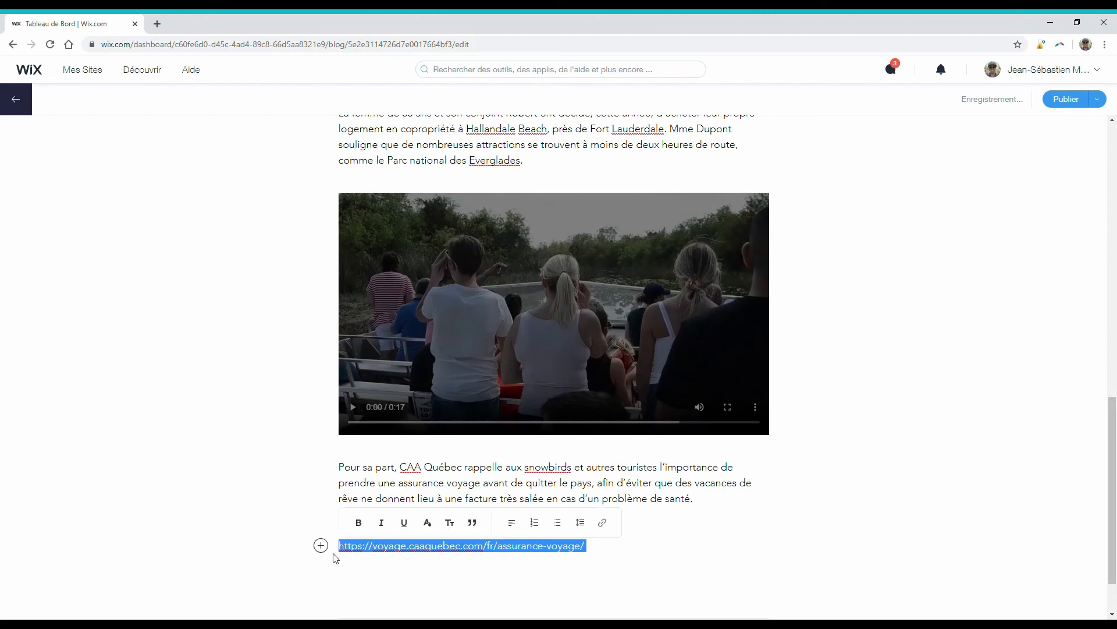
key("BackSpace")
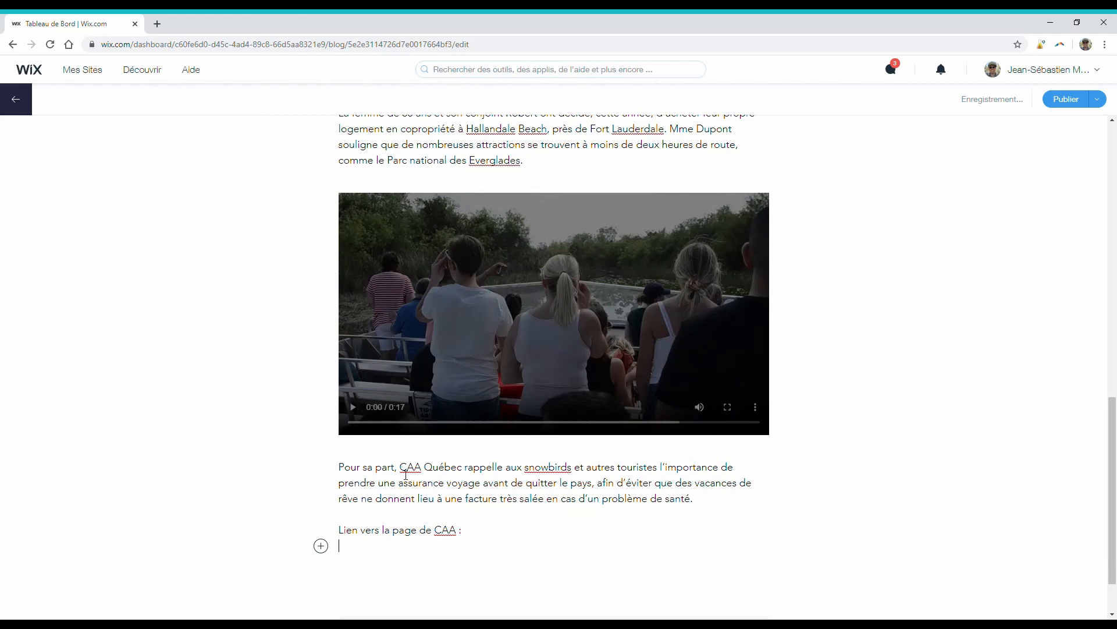
Link the passage from "CAA Québec rappelle" to "quitter le pays" to the copied CAA URL, opening in a new tab
left_click_drag(401, 469, 588, 488)
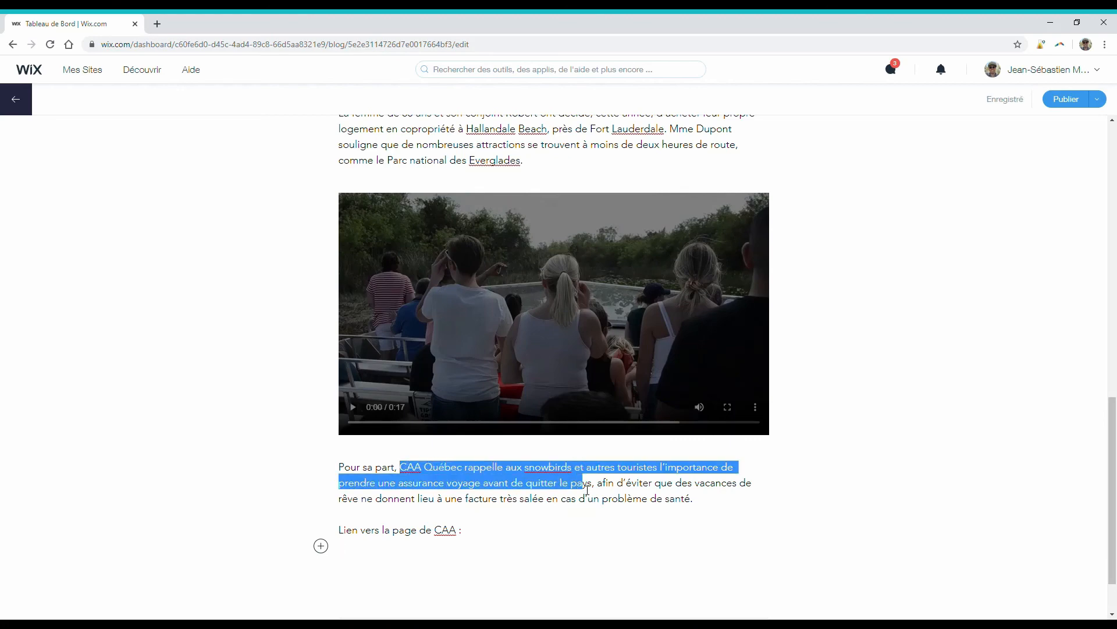
left_click(595, 487)
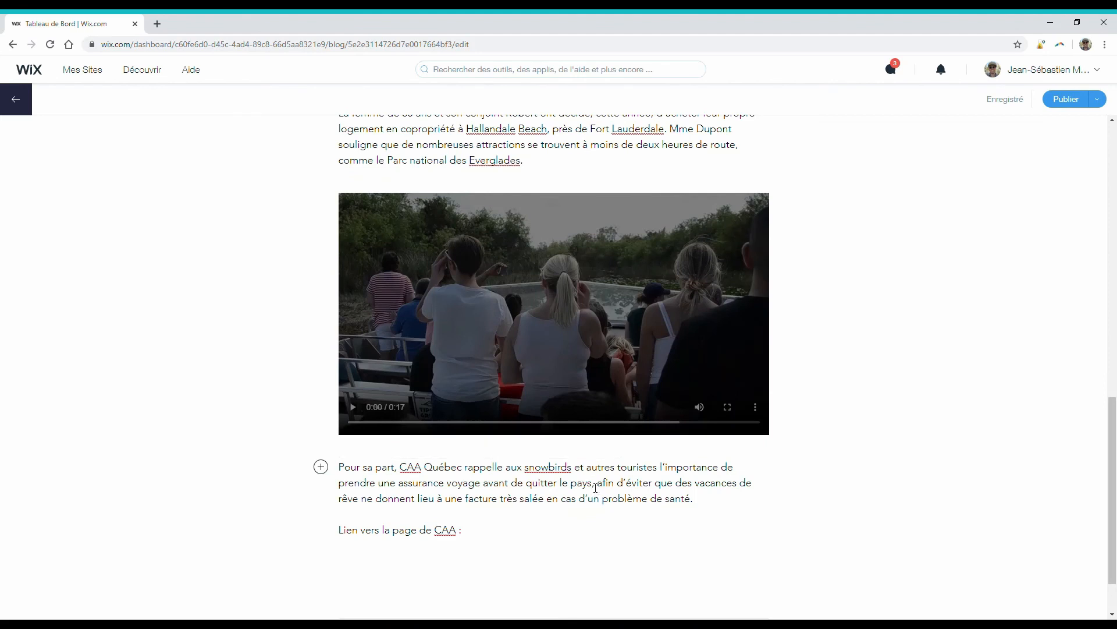
left_click_drag(595, 488, 402, 467)
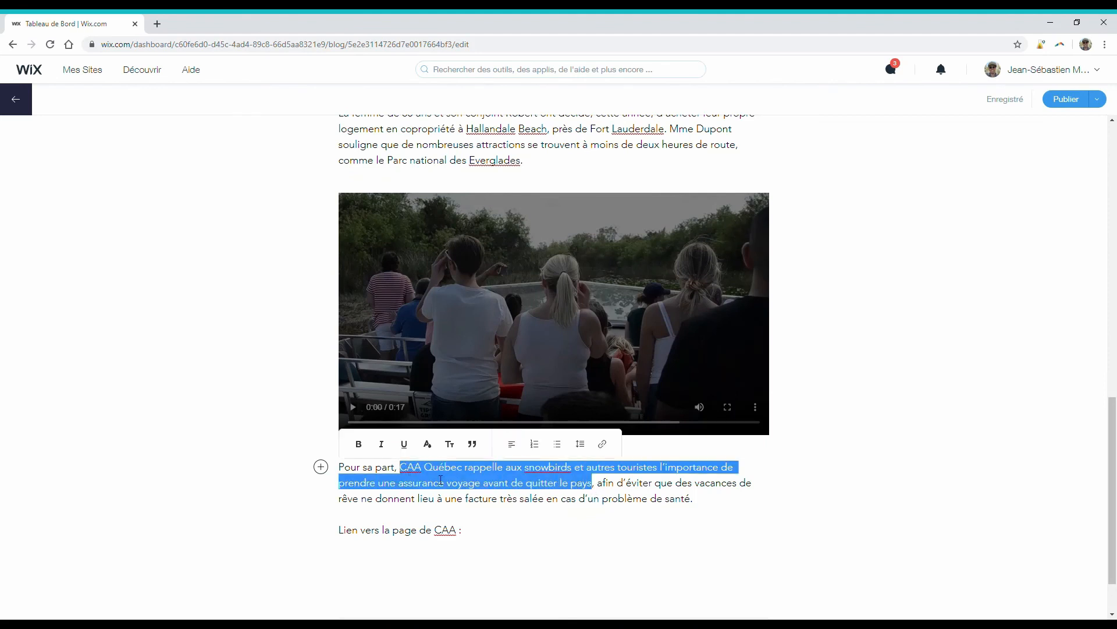
left_click(604, 445)
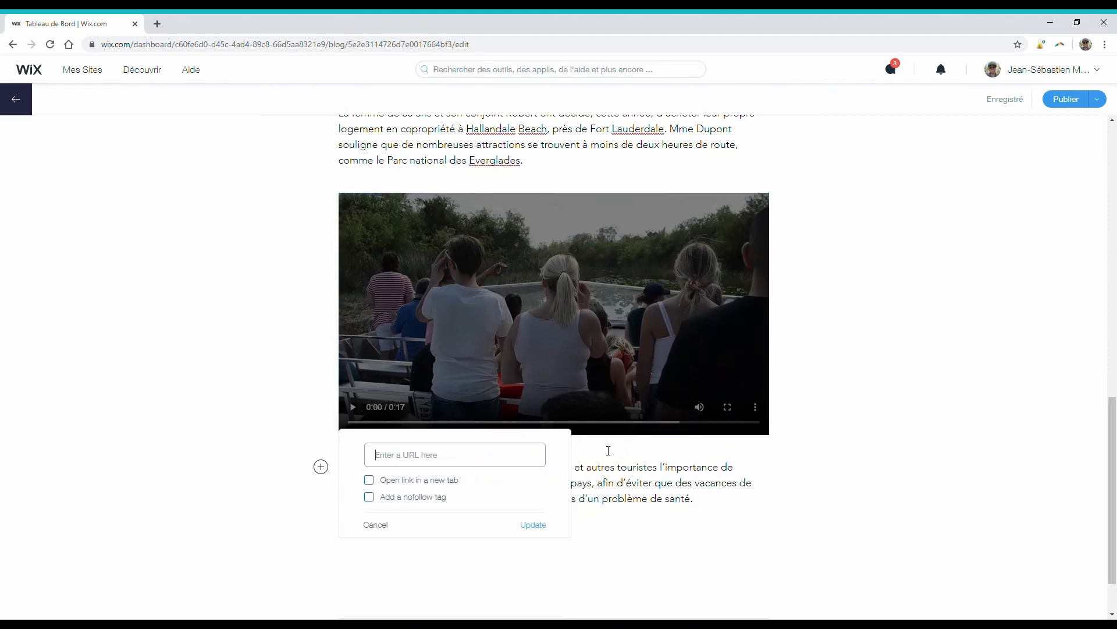
key("ctrl+v")
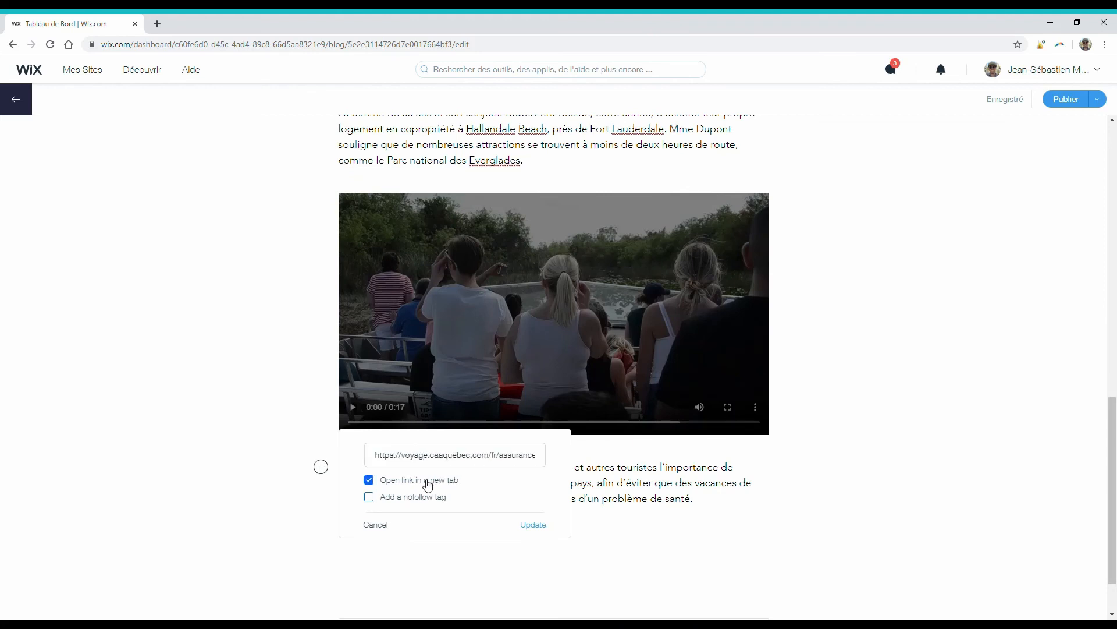
left_click(541, 526)
Delete the line "Lien vers la page de CAA :" and the blank lines at the end of the article
left_click_drag(498, 534, 324, 538)
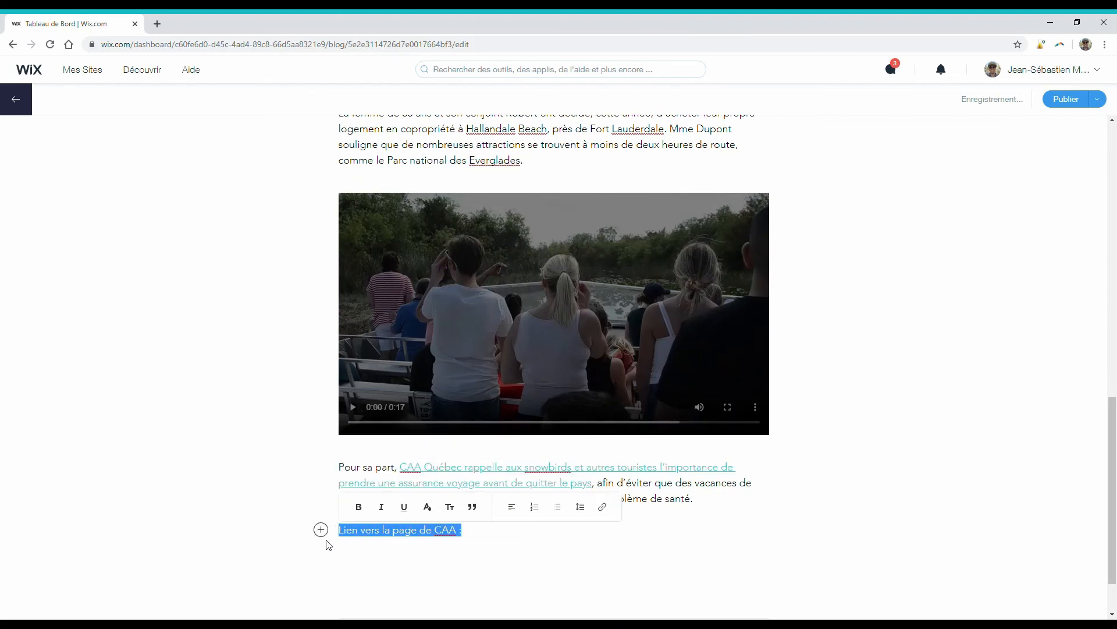
key("BackSpace")
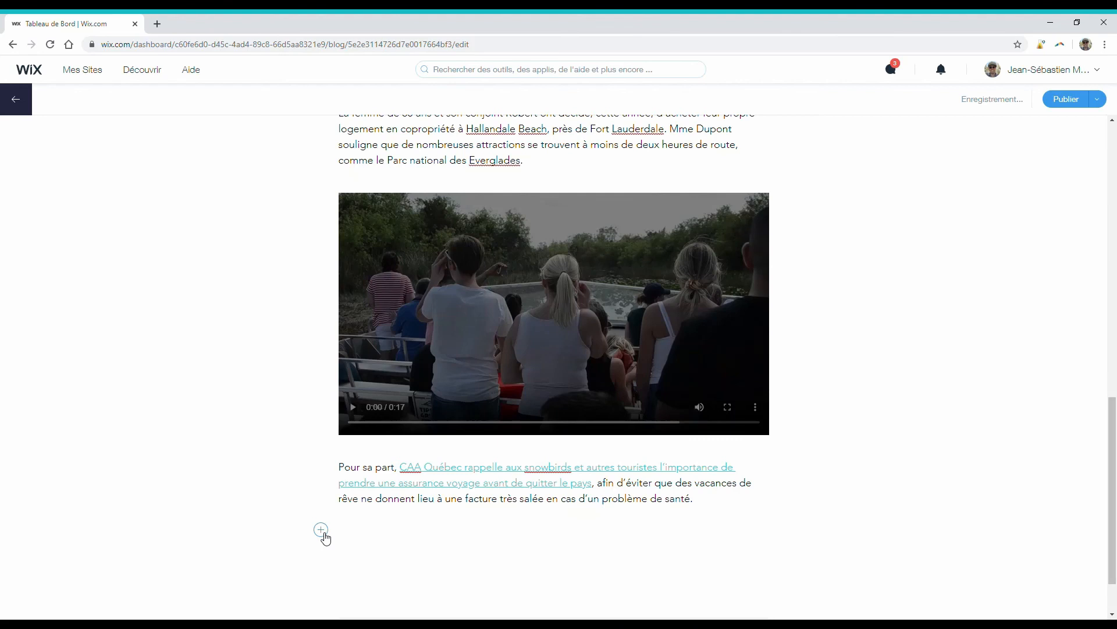
left_click(322, 531)
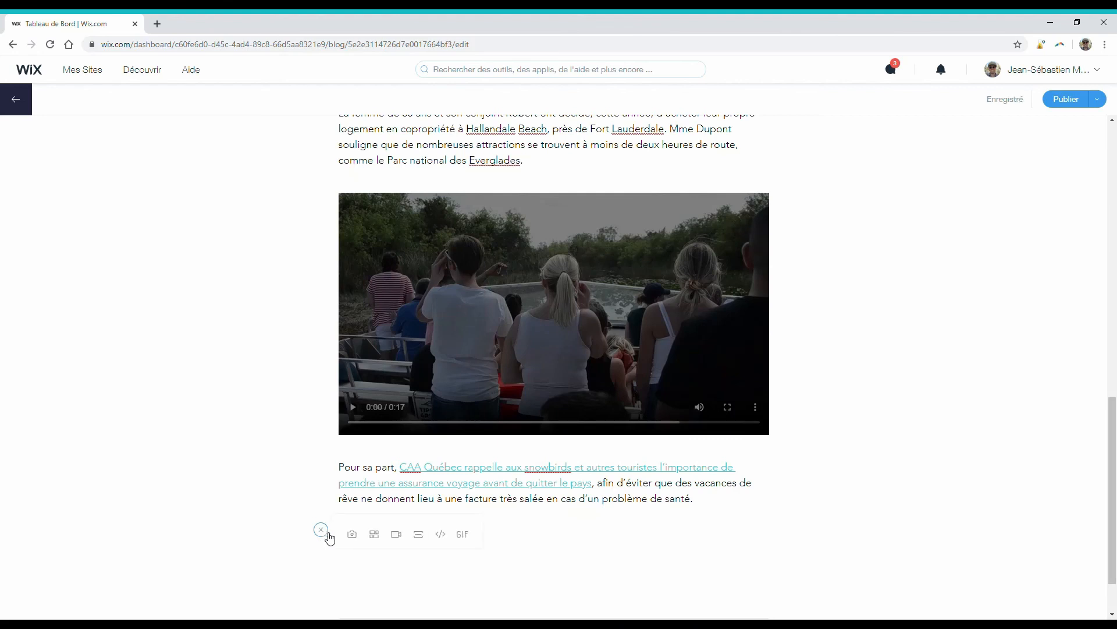
left_click(546, 544)
key("BackSpace")
key("BackSpace")
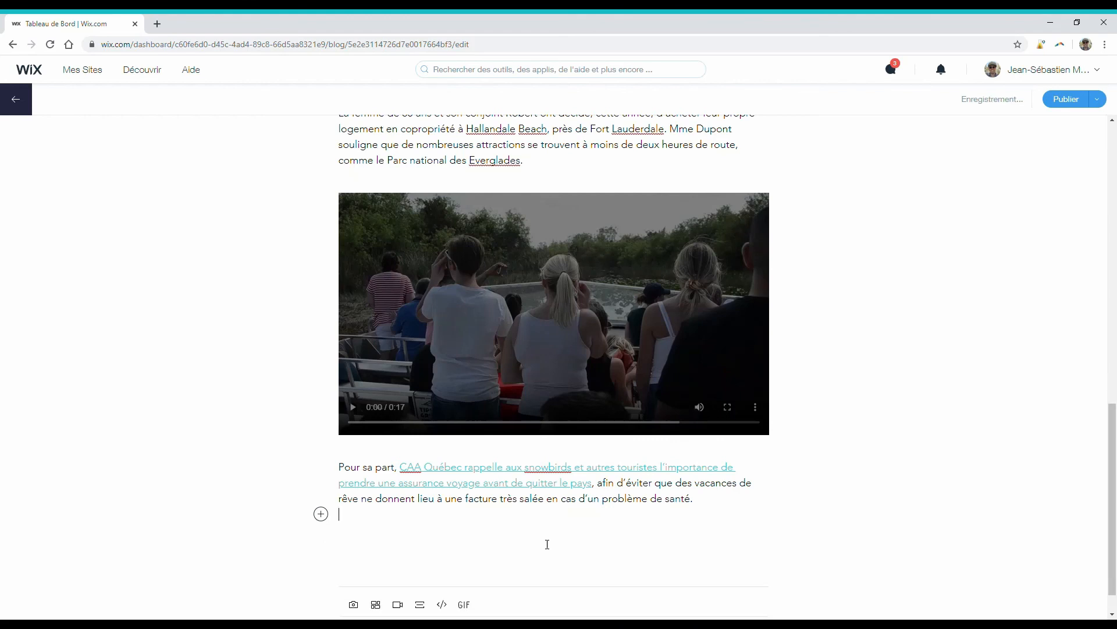
key("BackSpace")
key("Return")
key("Return")
key("Return")
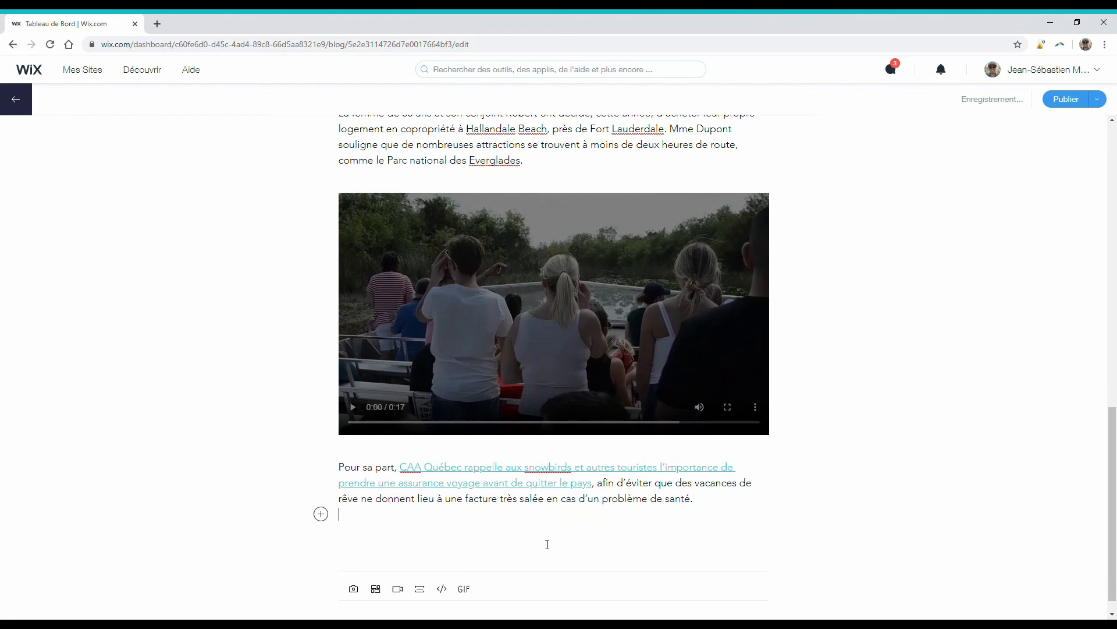
key("BackSpace")
key("BackSpace")
key("BackSpace")
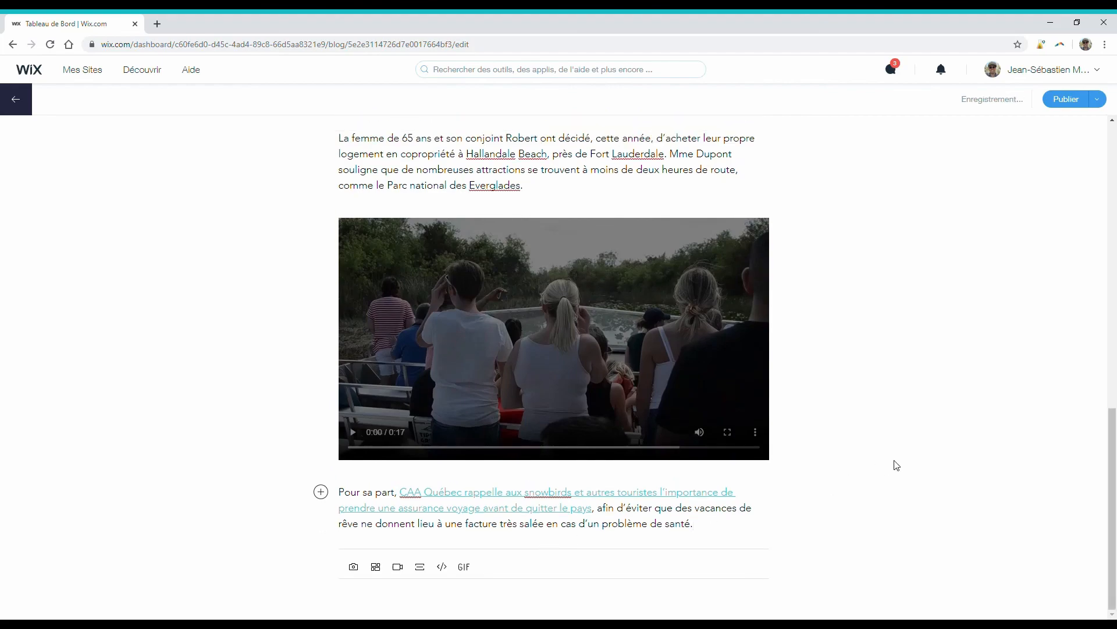
Review the whole post from the title and captioned photo down through the quote to the video and closing paragraph
scroll(896, 463, "up", 7)
scroll(903, 434, "up", 5)
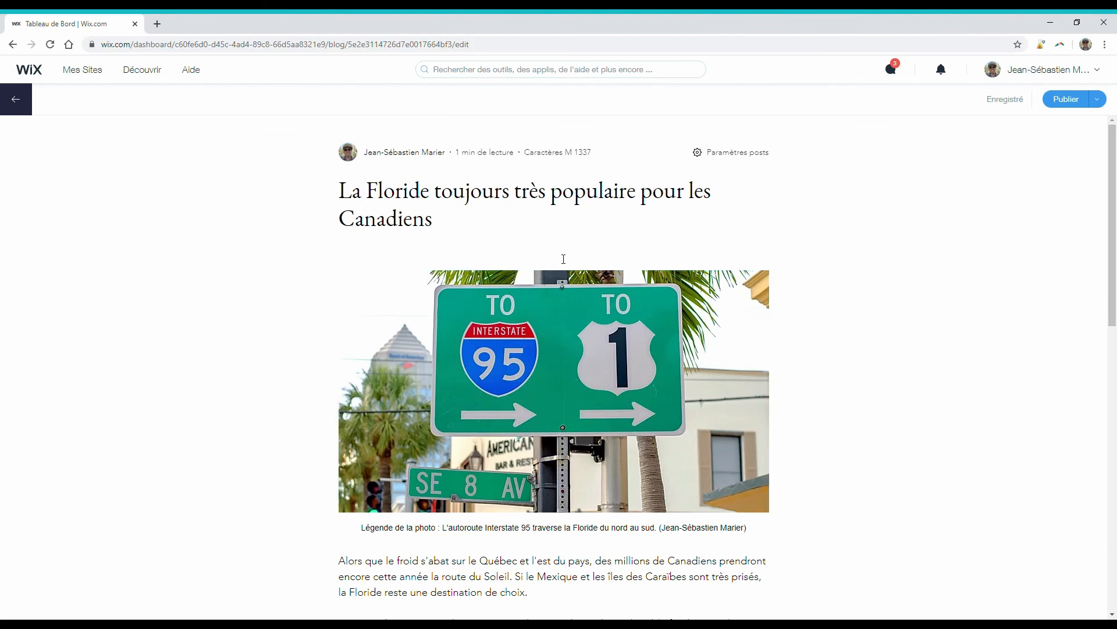
left_click(520, 252)
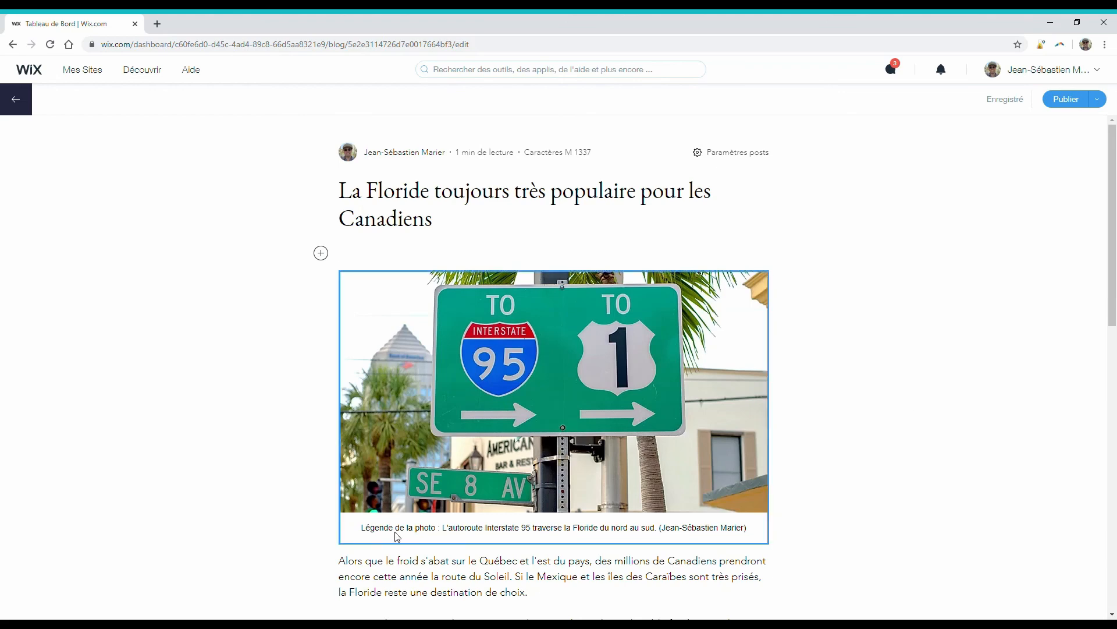
scroll(436, 562, "down", 8)
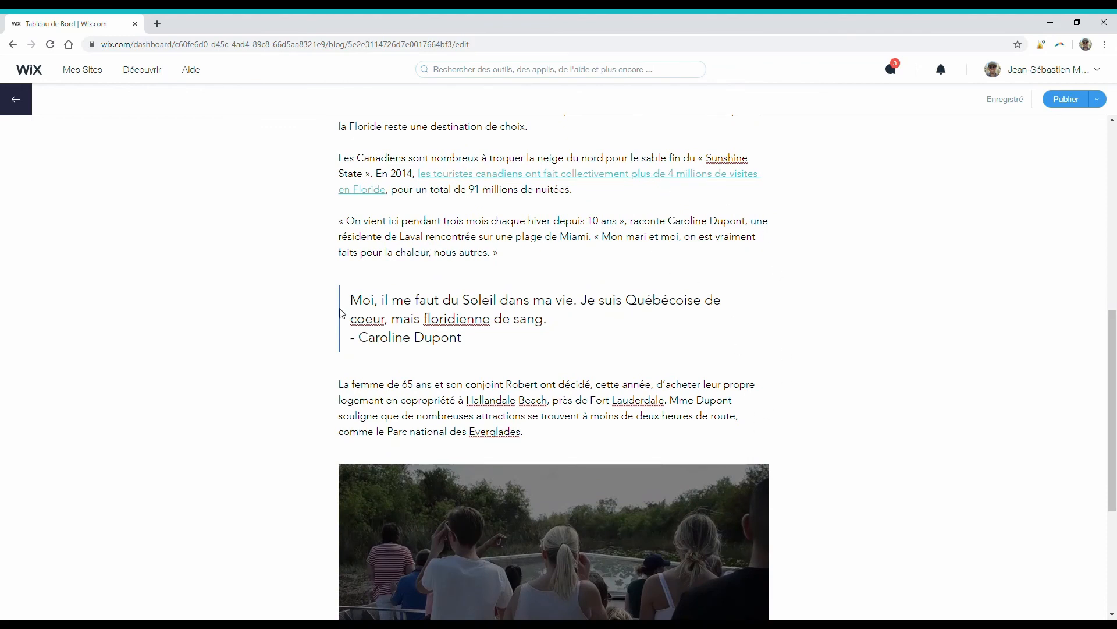
scroll(454, 314, "down", 4)
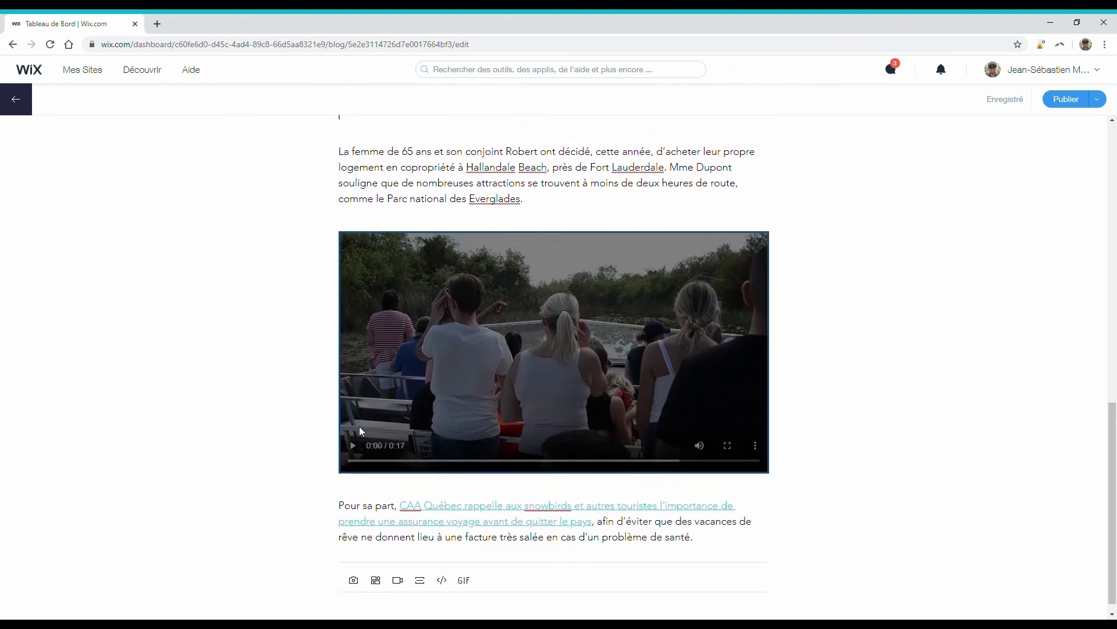
left_click(353, 450)
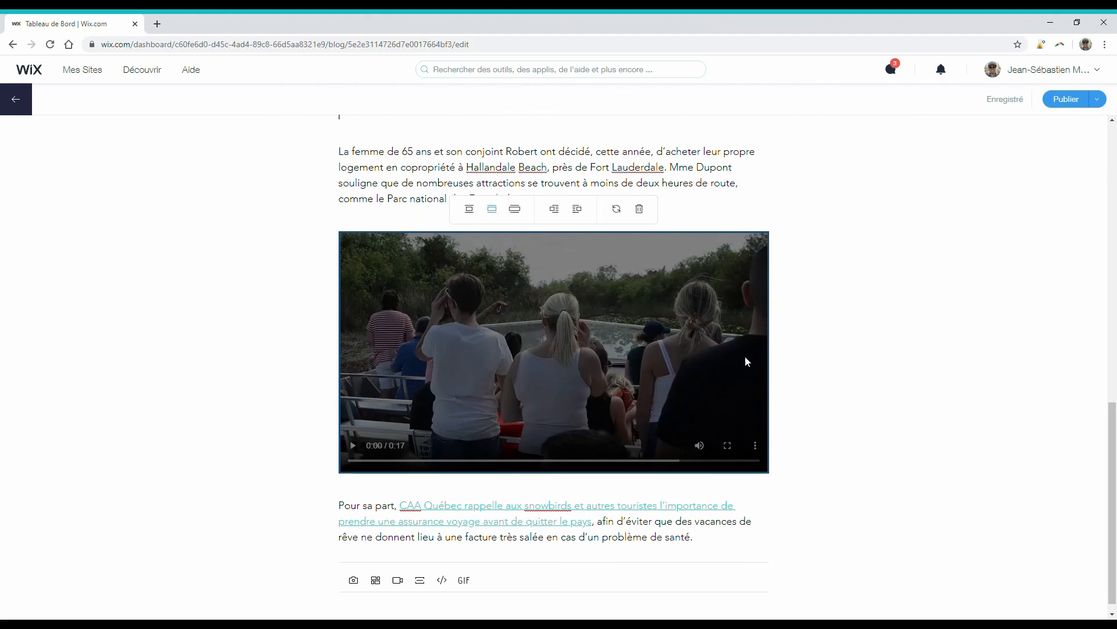